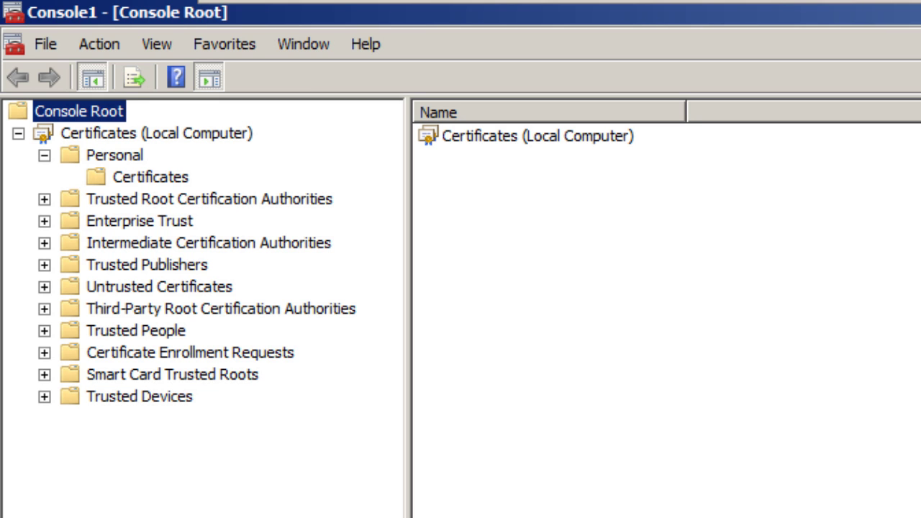
- Close the certificates console and save its settings to the desktop as Cert_console
key(alt+F4)
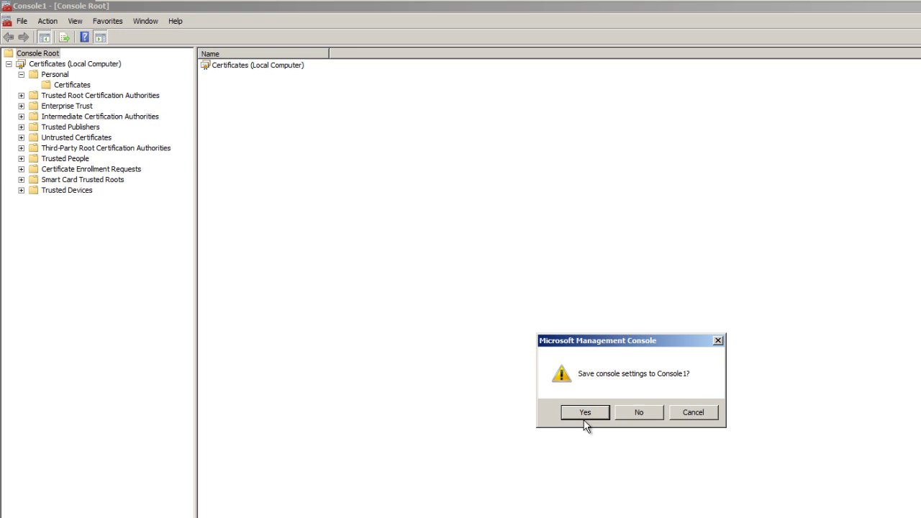
click(585, 413)
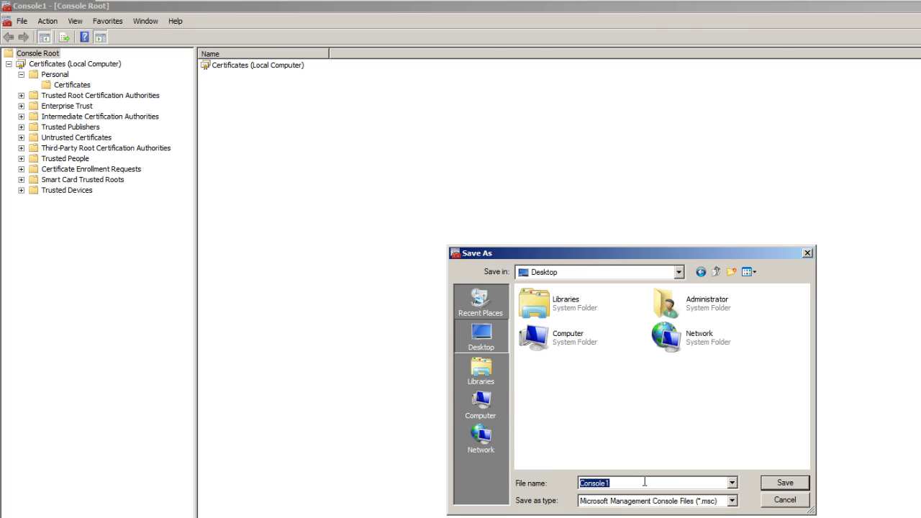
text(Cert_console)
key(Return)
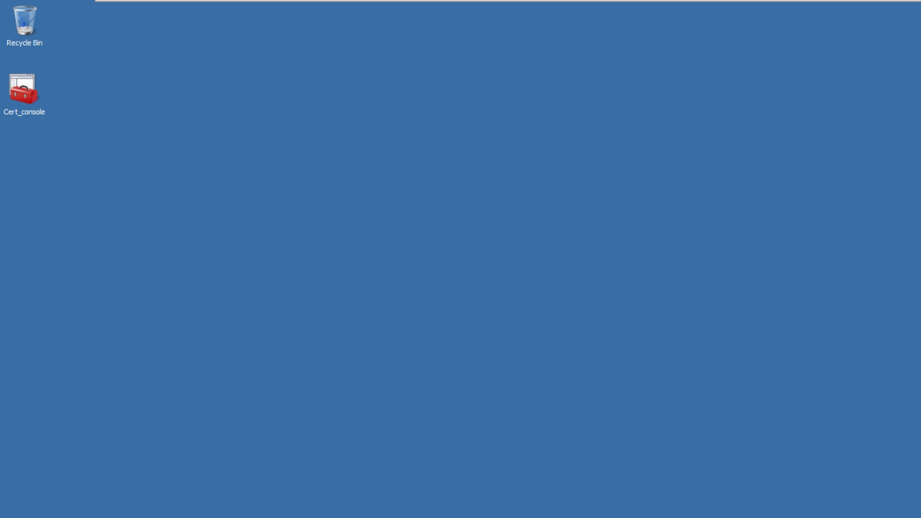
- Open Network Policy Server and register the local NPS server in Active Directory, authorizing it for the bjtech.org domain
click(25, 510)
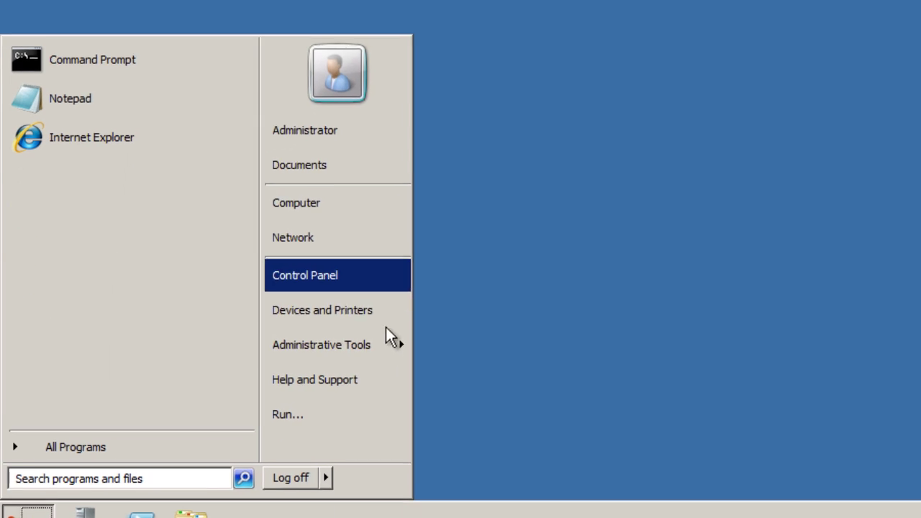
mouse_move(393, 316)
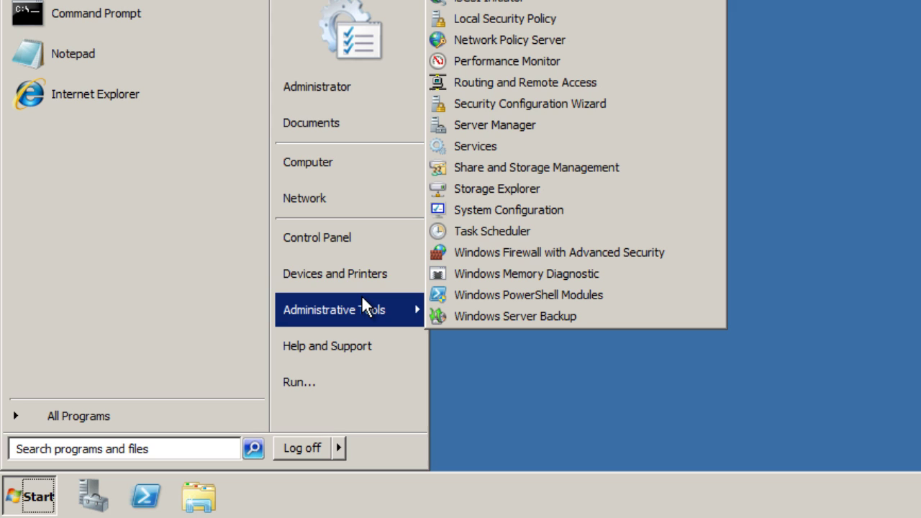
click(555, 42)
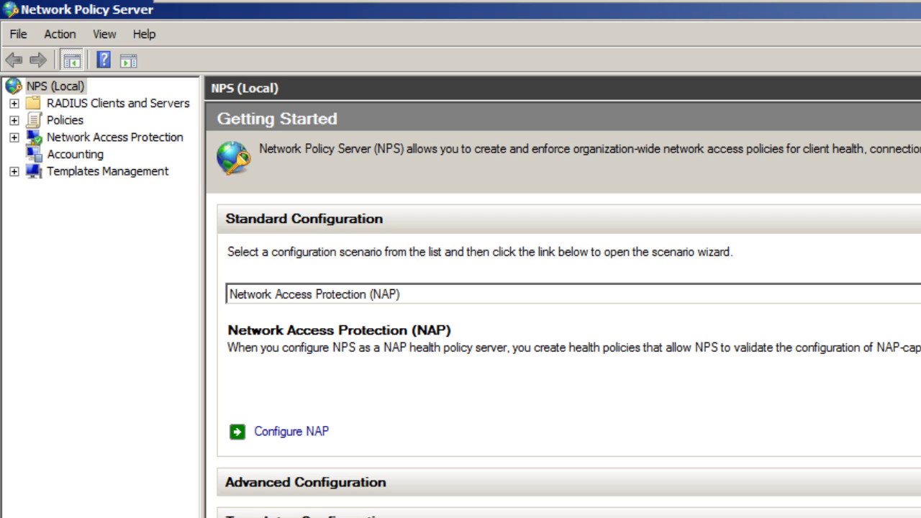
right_click(58, 84)
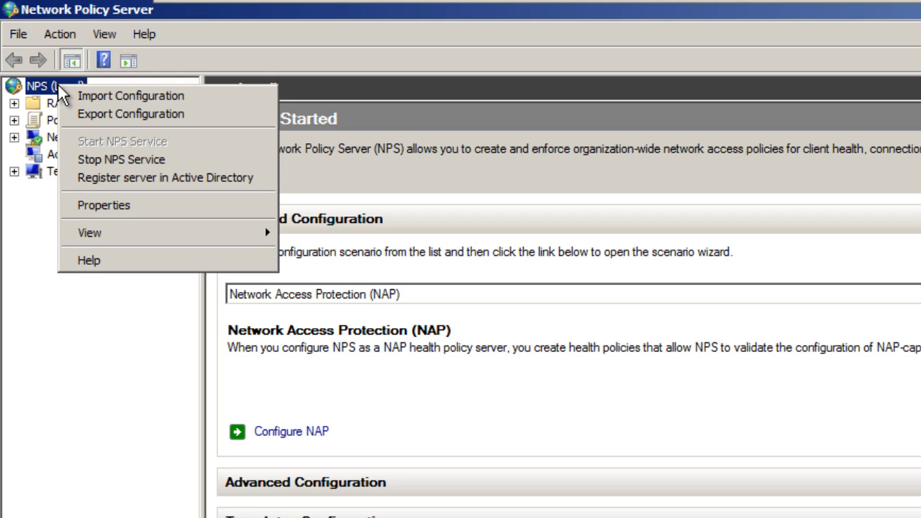
click(119, 180)
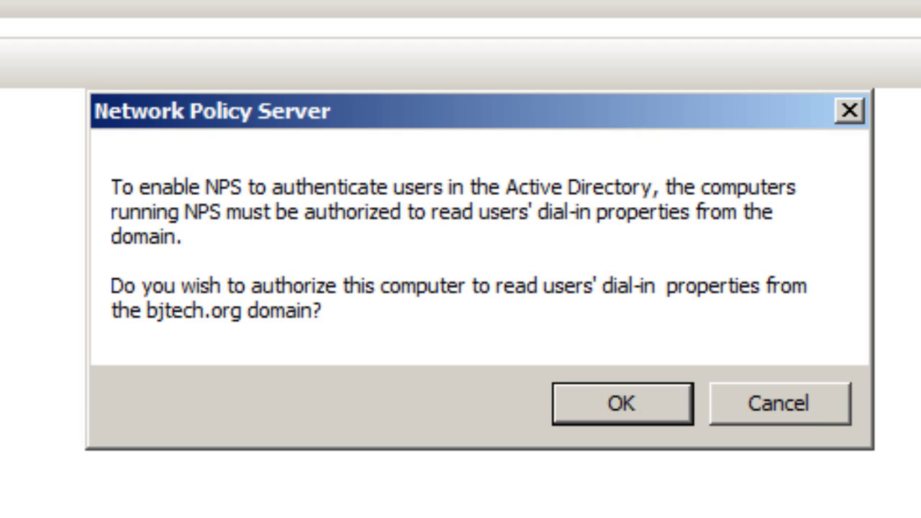
click(596, 416)
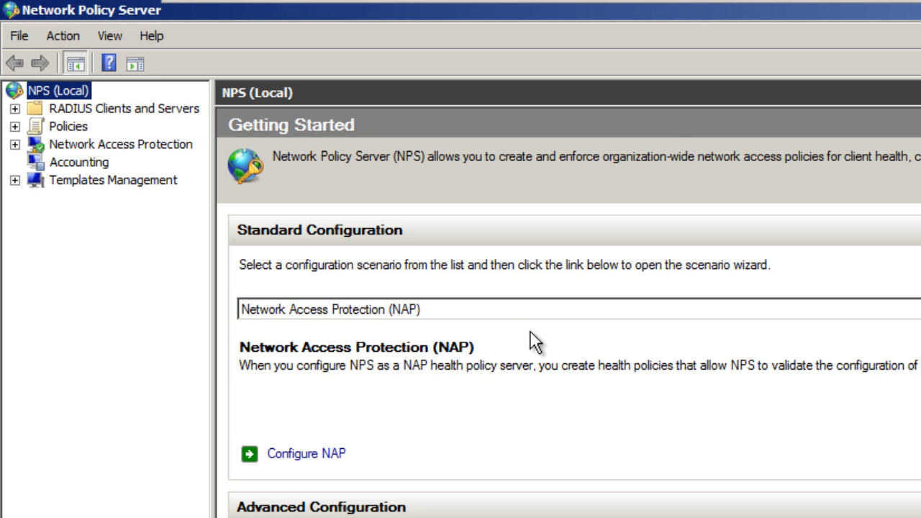
- Choose the RADIUS server for 802.1X Wireless or Wired Connections scenario and start its configuration wizard
key(Tab)
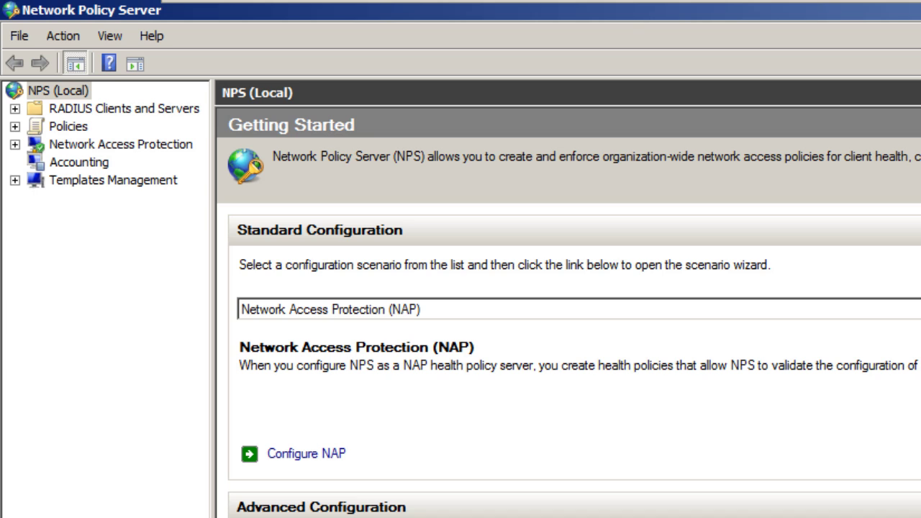
key(alt+Down)
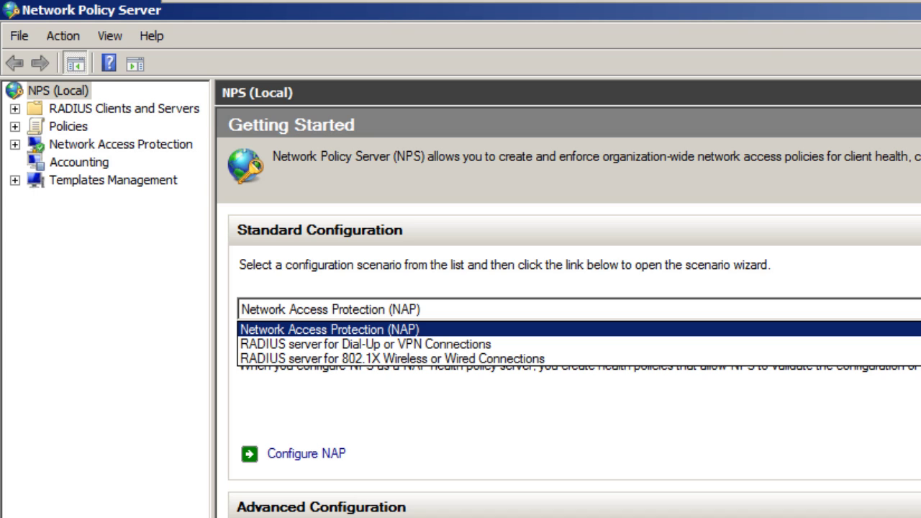
key(Down)
key(Down)
key(Up)
key(Down)
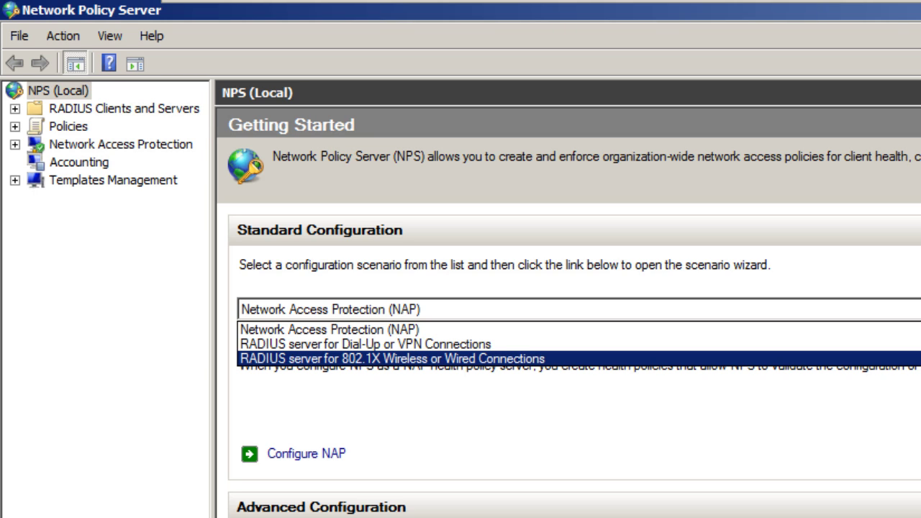
key(Return)
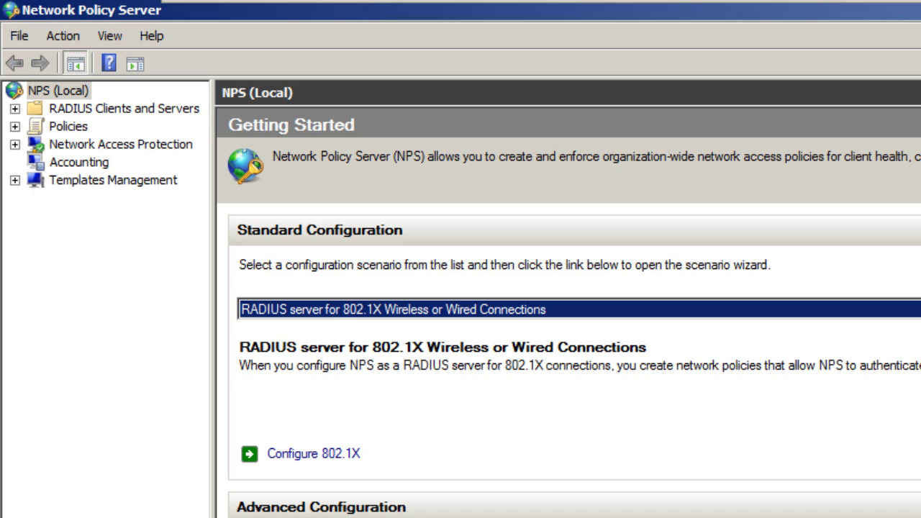
click(309, 460)
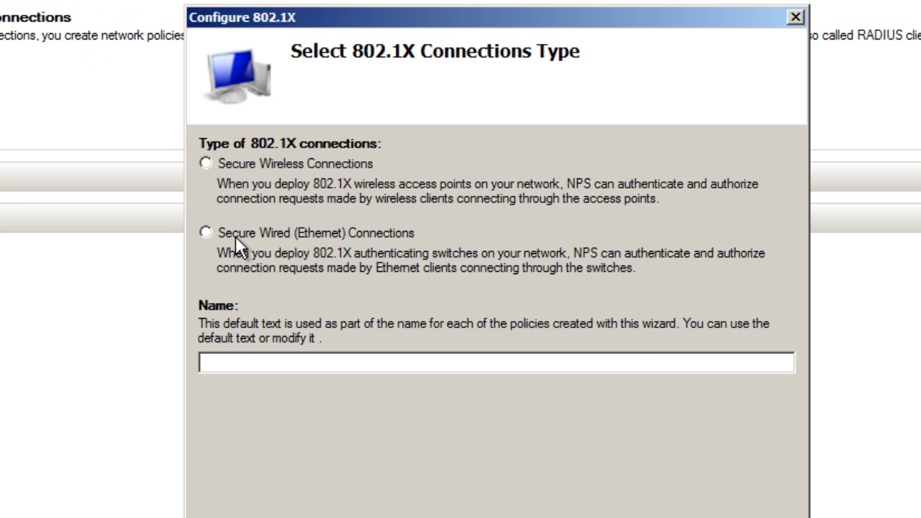
- Set the 802.1X connection type to Secure Wireless Connections, name the policies BTNHD_WP, and continue to the switches page
click(294, 164)
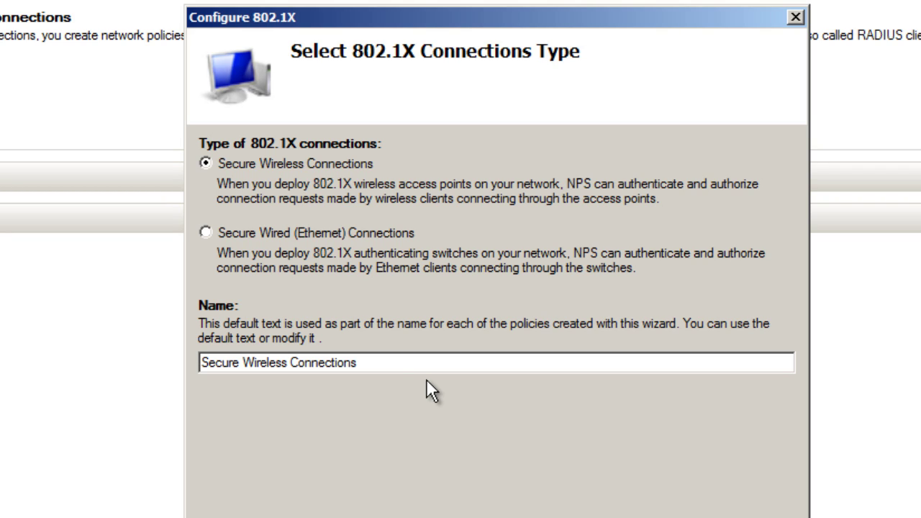
click(393, 362)
drag(396, 362, 17, 369)
text(B)
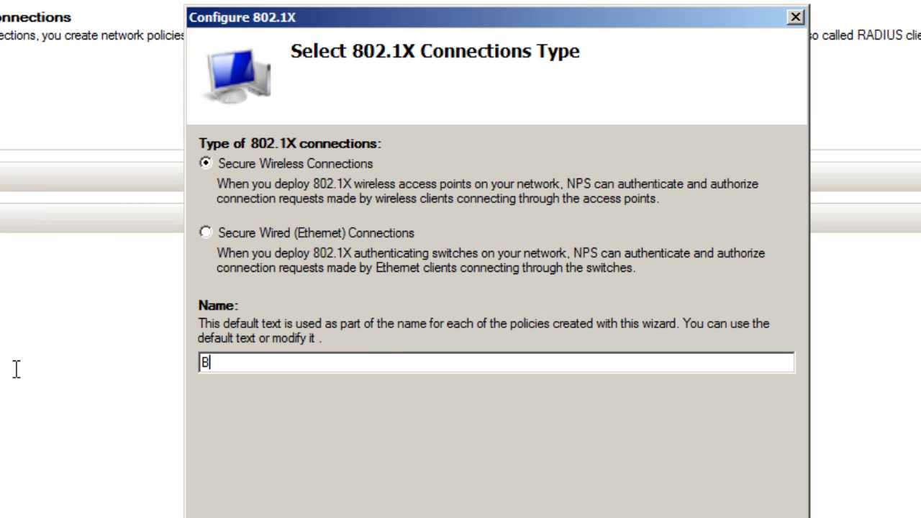
text(TNHD_WP)
key(Return)
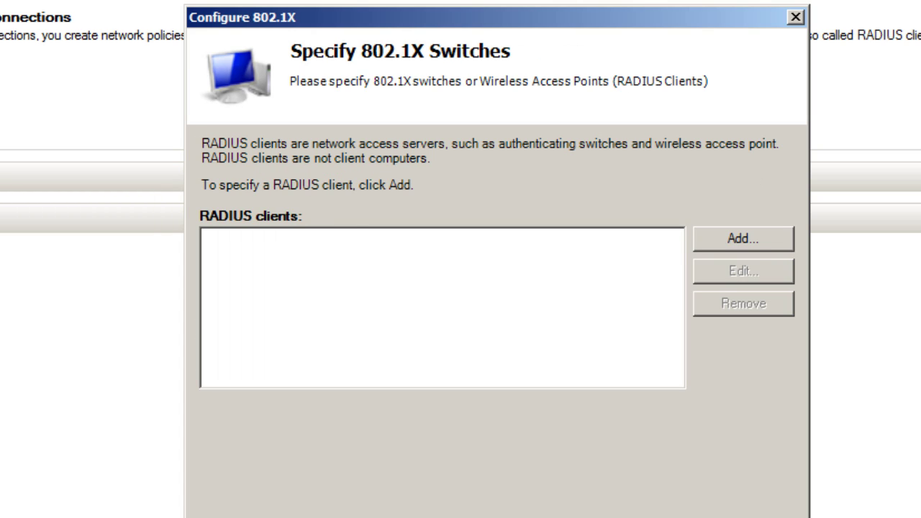
- Add a new RADIUS client with the friendly name btnhd_clients
click(751, 241)
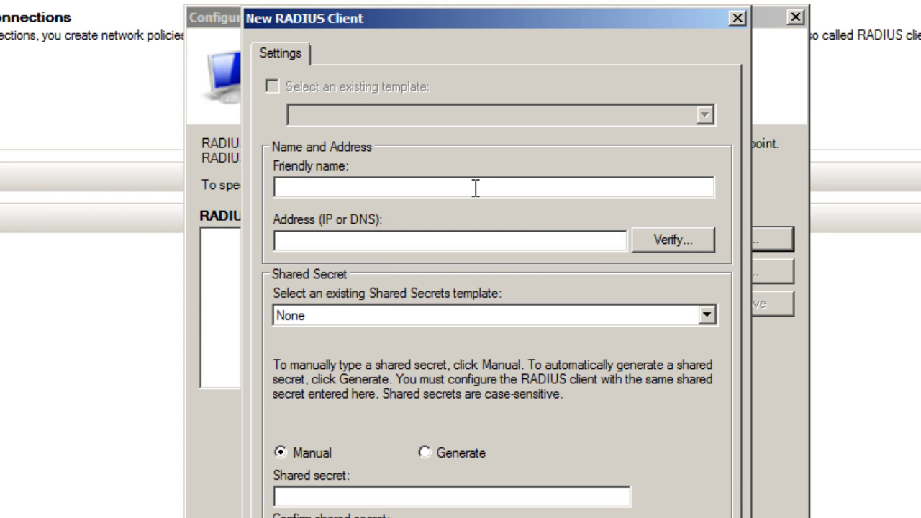
text(btn_clients)
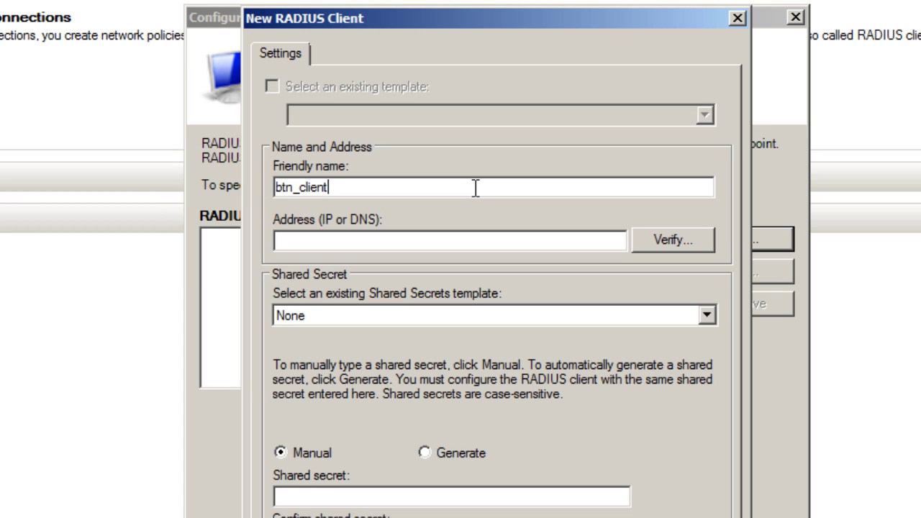
key(Left)
key(Left)
key(Left)
key(Left)
key(Left)
key(Left)
key(Left)
key(Left)
text(hd)
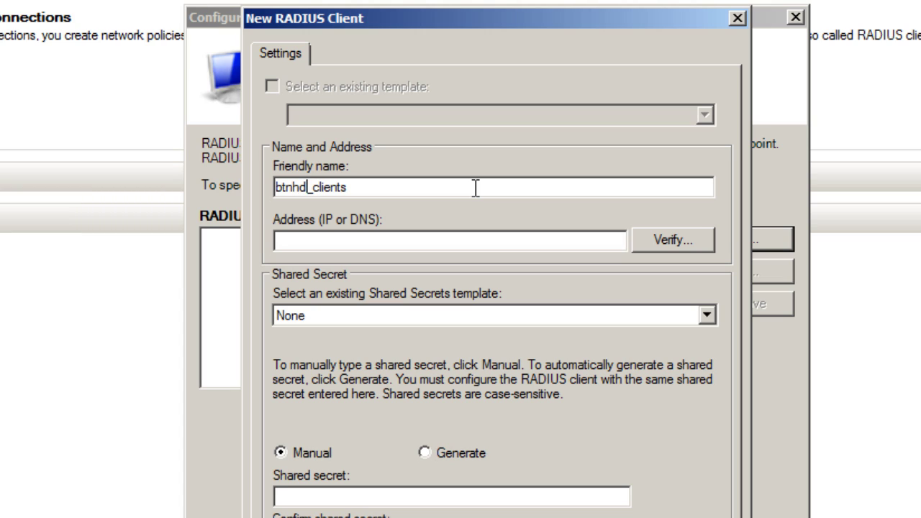
- Switch to Command Prompt, check the server's IP settings with ipconfig, and move the window clear of the client's address field
click(533, 238)
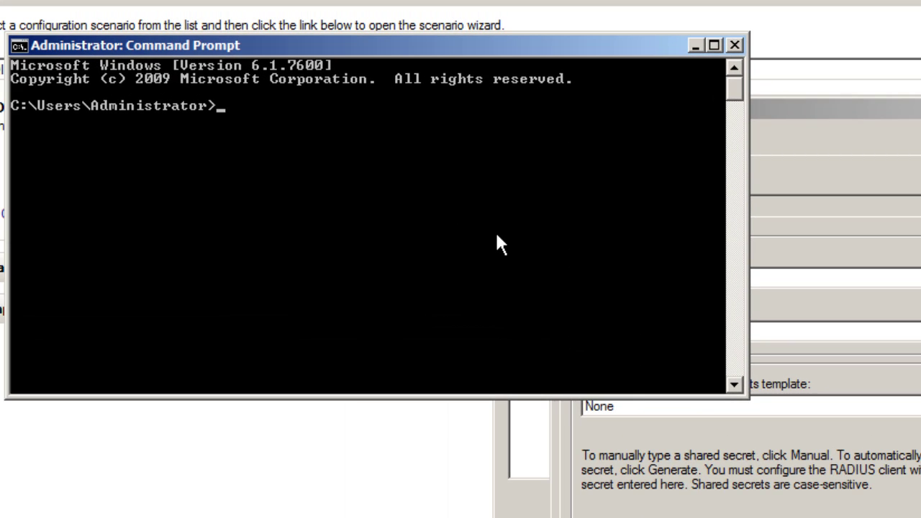
text(ipconfig)
key(Return)
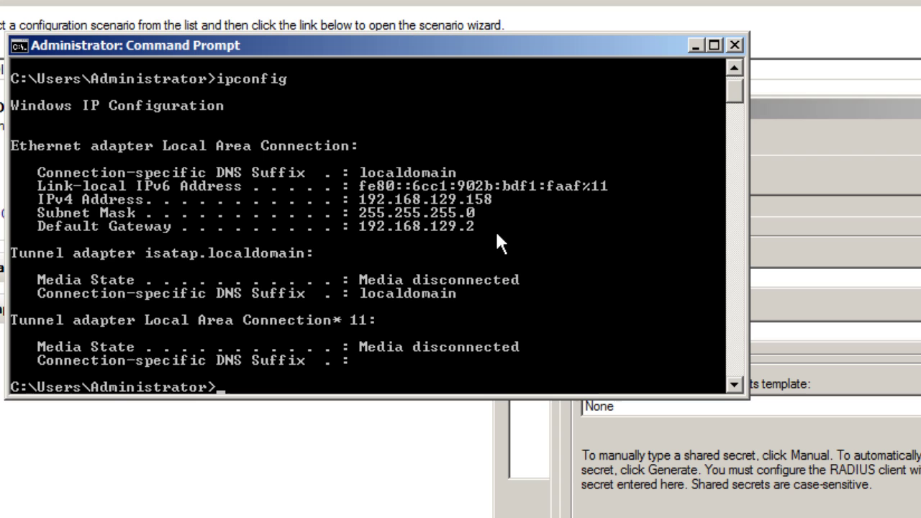
drag(398, 52, 259, 151)
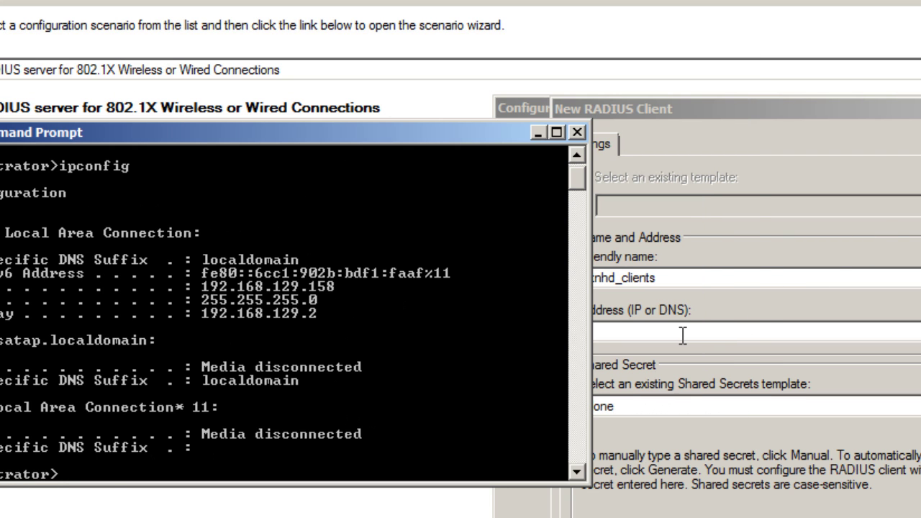
- Enter 192.128.168.160 as the RADIUS client's address
click(682, 333)
text(1)
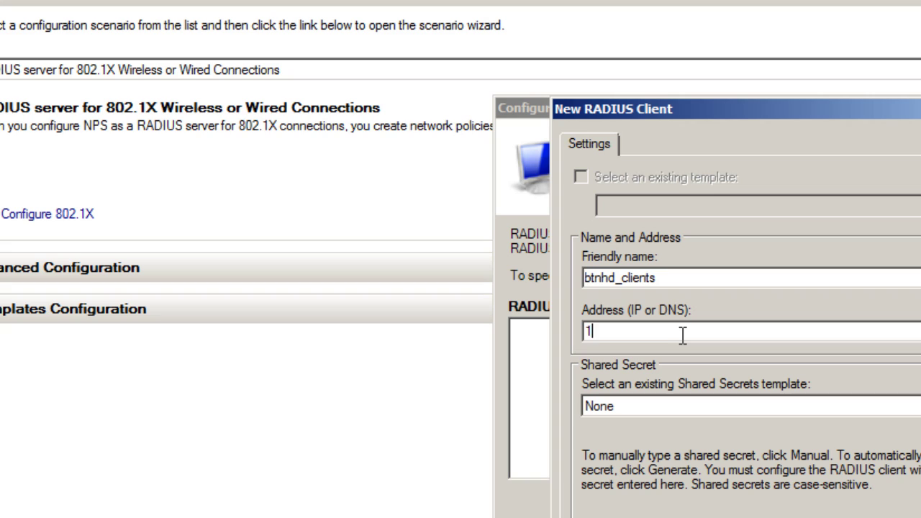
text(92.128.168)
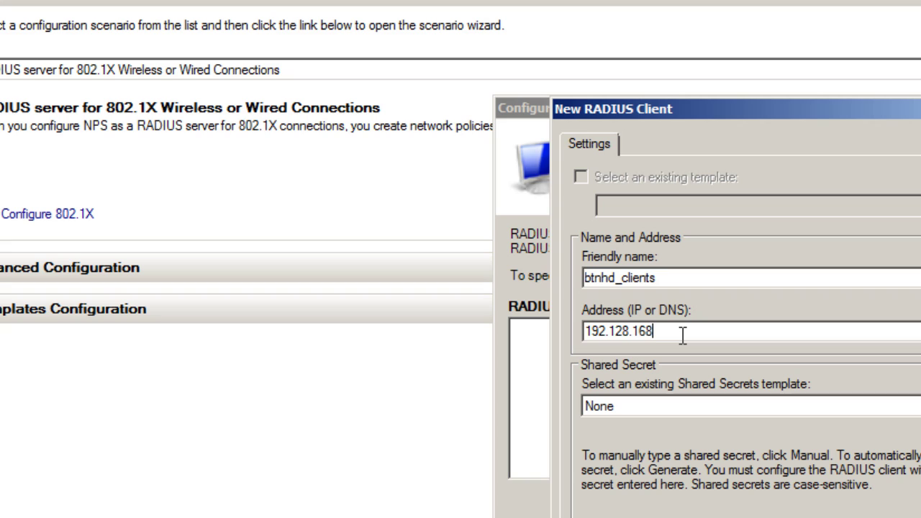
text(.160)
- Check the address against the ipconfig output and correct the RADIUS client's address to 192.168.129.160
key(alt+Tab)
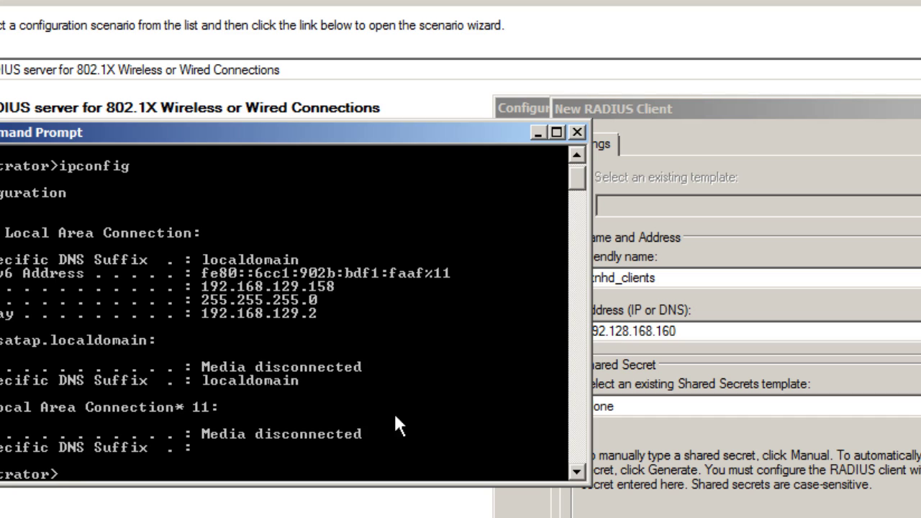
click(652, 331)
key(BackSpace)
key(BackSpace)
key(BackSpace)
key(BackSpace)
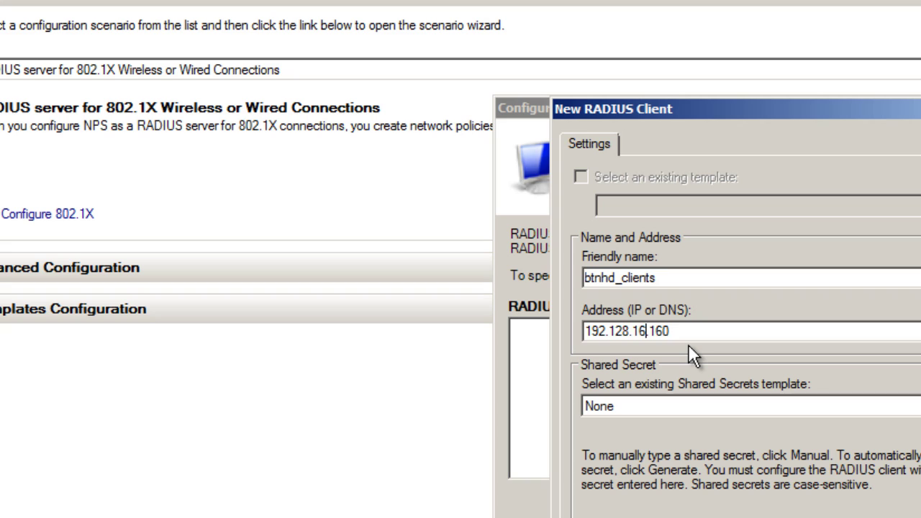
key(BackSpace)
key(BackSpace)
key(BackSpace)
text(68)
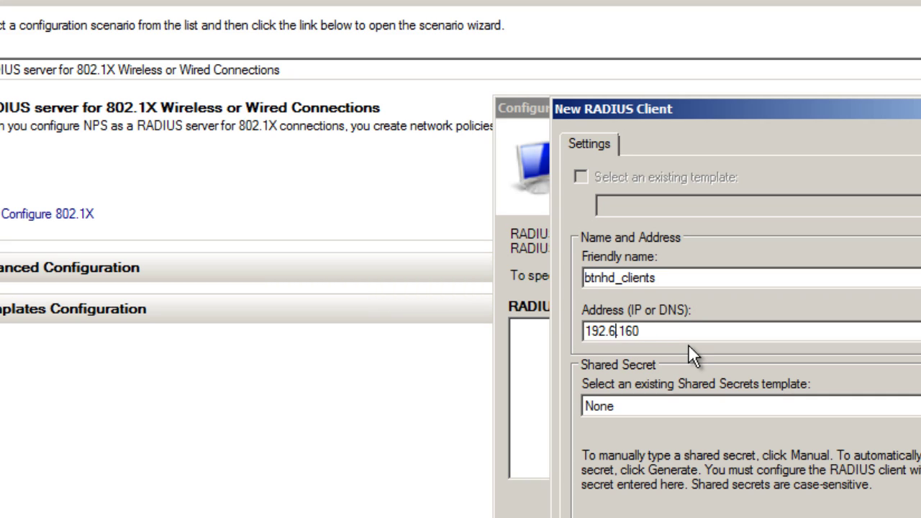
text(.129)
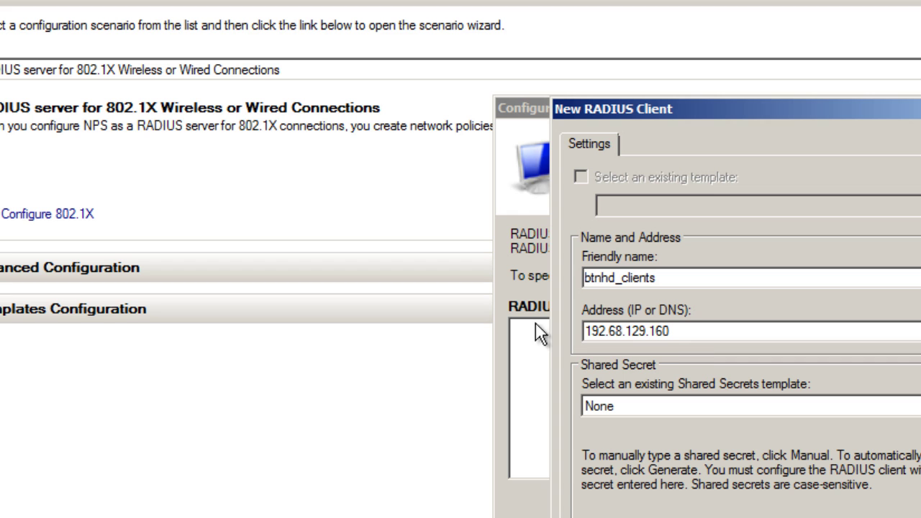
click(610, 330)
text(1)
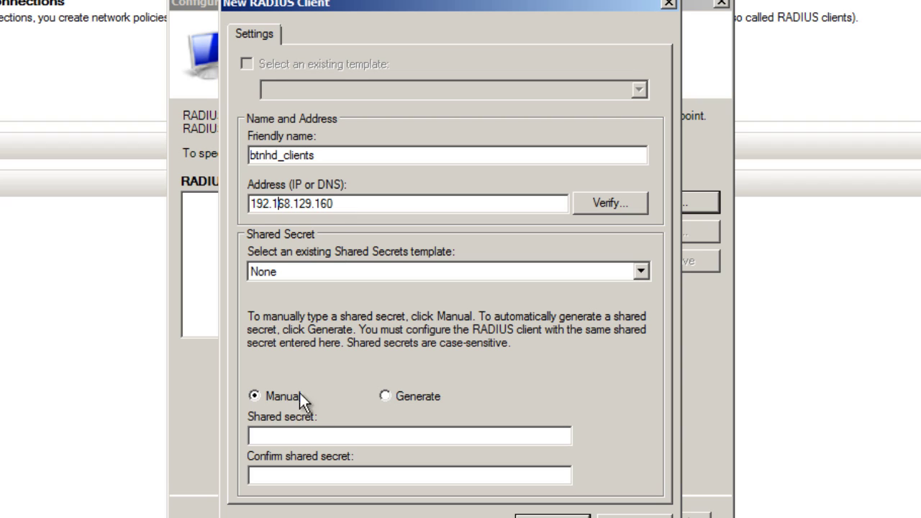
- Enter the manual shared secret for the RADIUS client and repeat it in the confirmation field
click(286, 433)
text(********)
key(Tab)
text(*****)
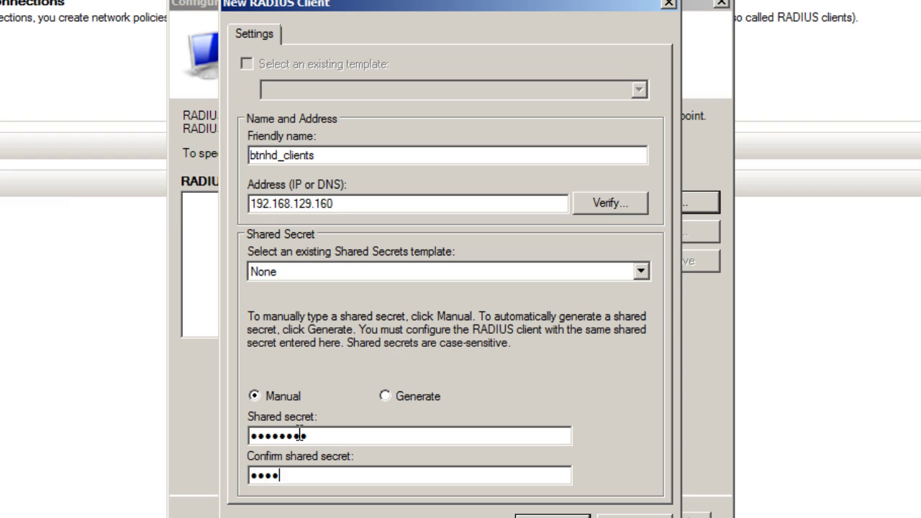
text(***)
- Verify the RADIUS client's address by resolving it, accept it, and add the client to the 802.1X configuration
click(606, 204)
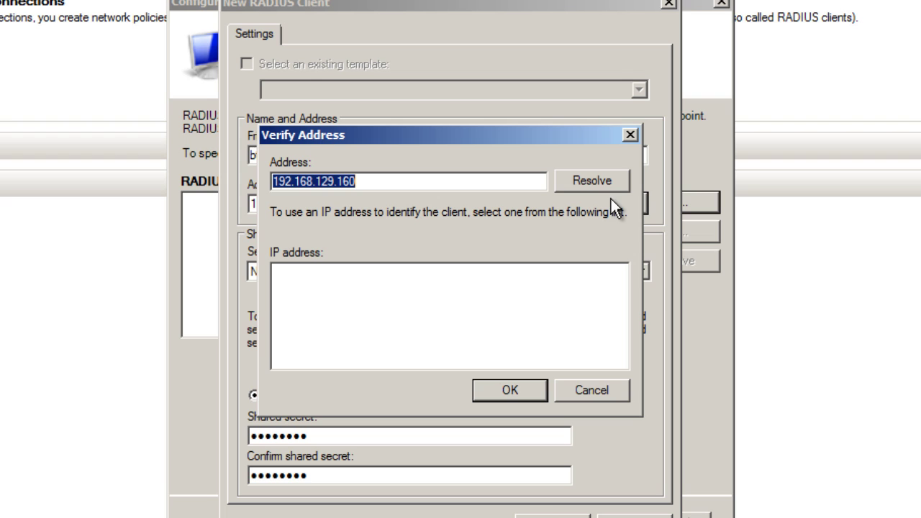
click(597, 188)
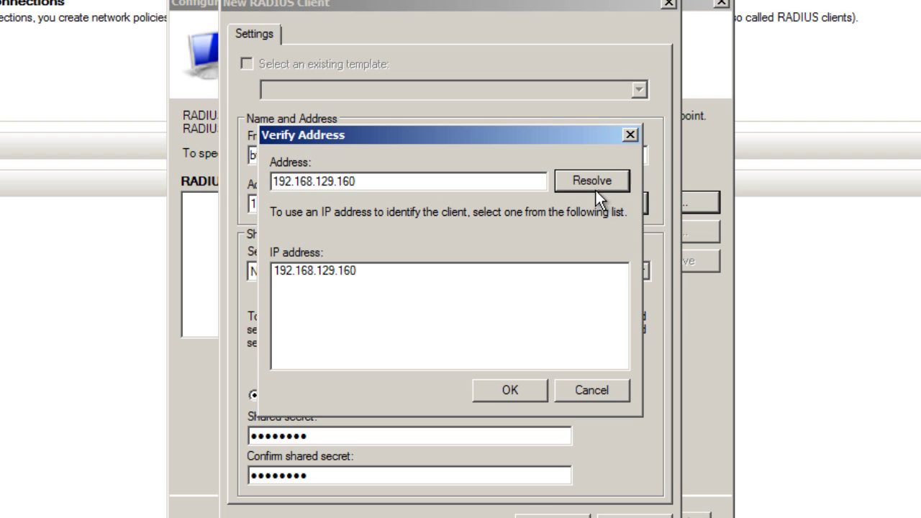
click(505, 388)
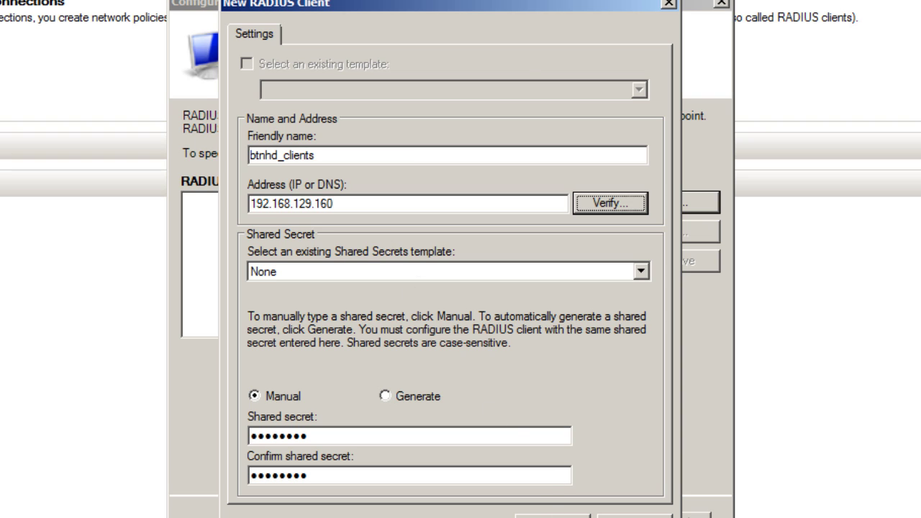
click(552, 516)
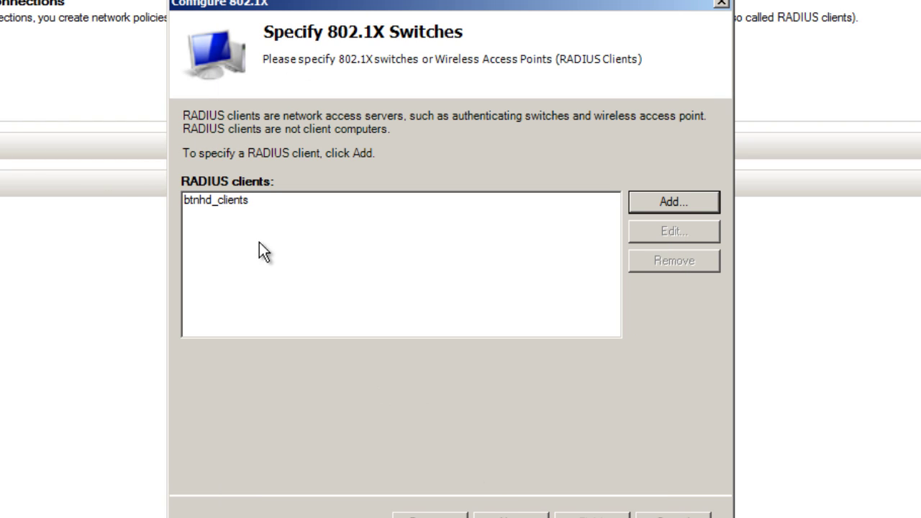
- Continue to the authentication method and choose Microsoft: Protected EAP (PEAP) as the policy's EAP type
click(511, 516)
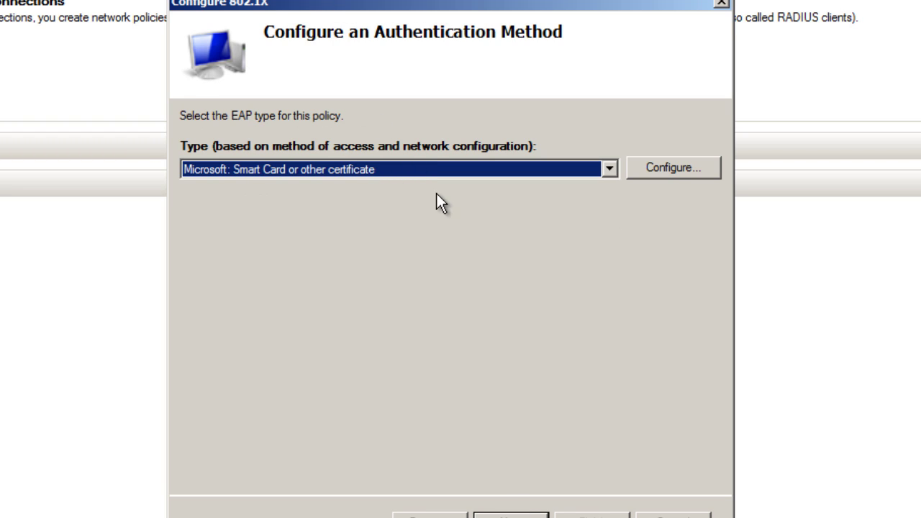
click(612, 168)
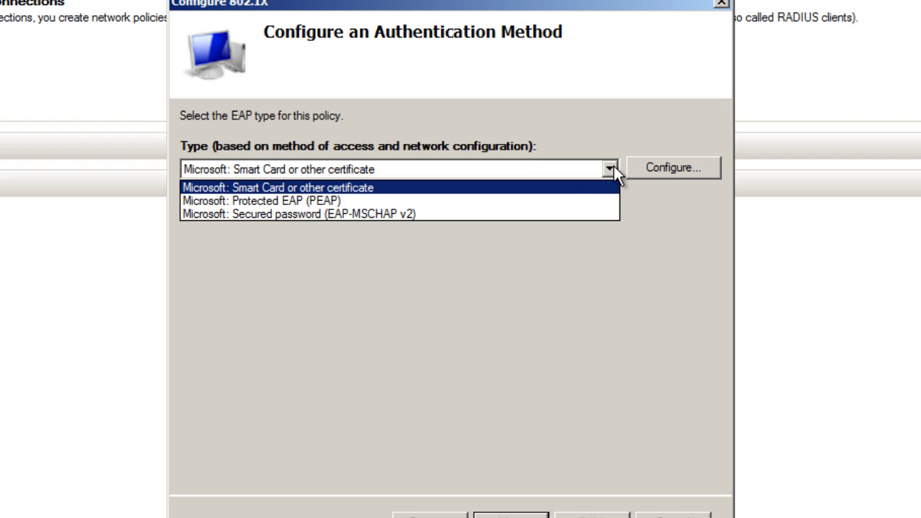
click(488, 201)
- Review the Protected EAP properties and the EAP-MSCHAP v2 settings, accept both, and proceed to the user groups
click(661, 168)
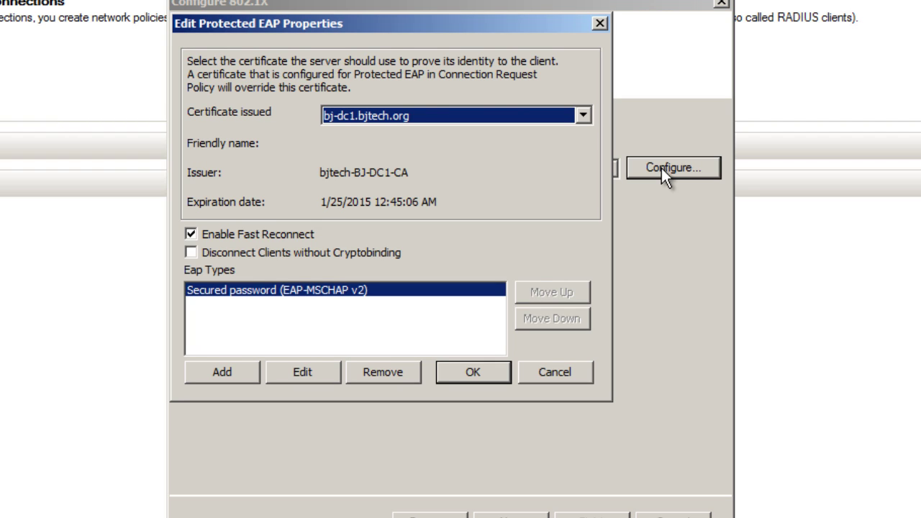
click(263, 290)
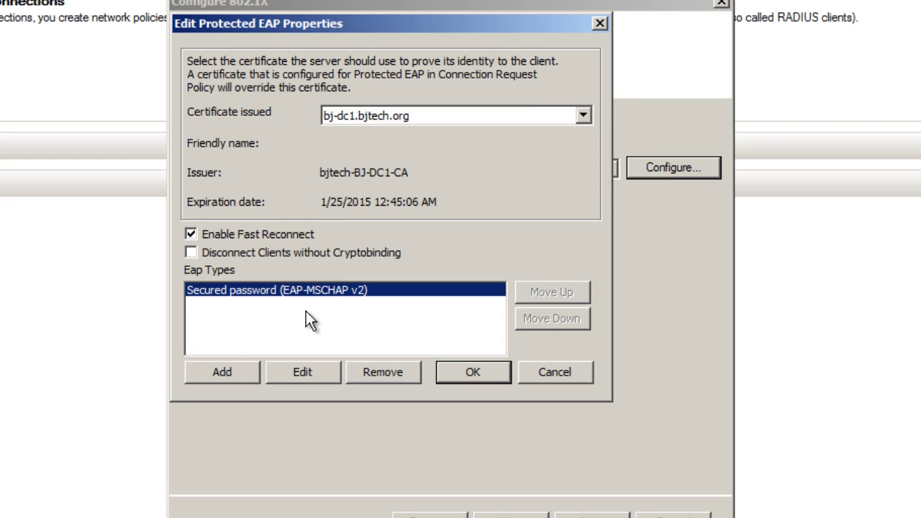
click(303, 372)
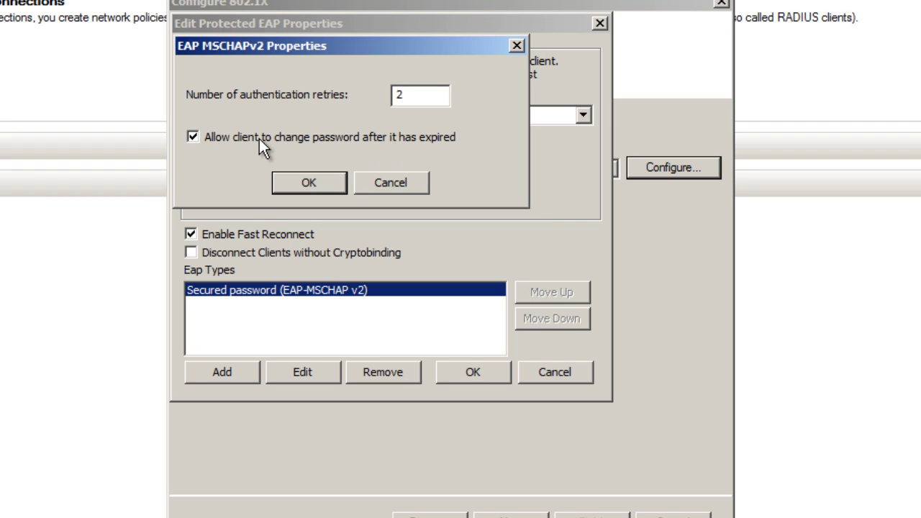
click(314, 185)
click(308, 181)
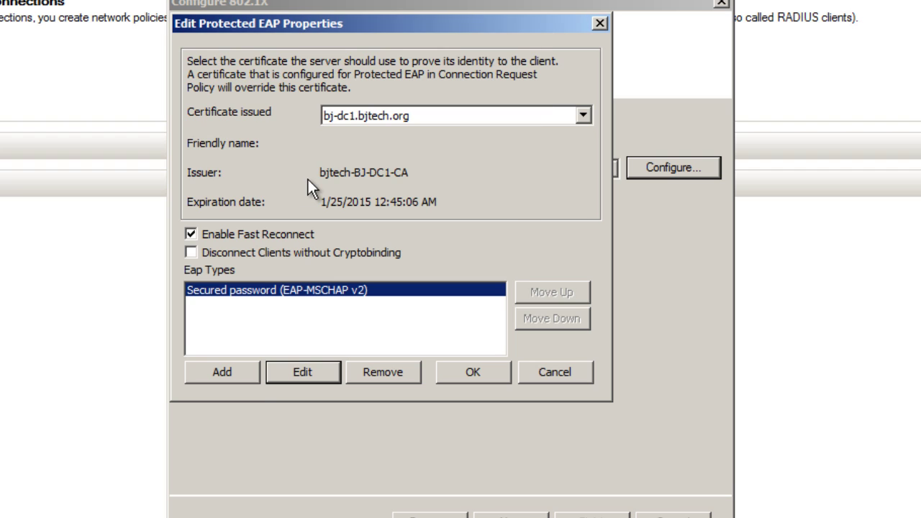
click(454, 366)
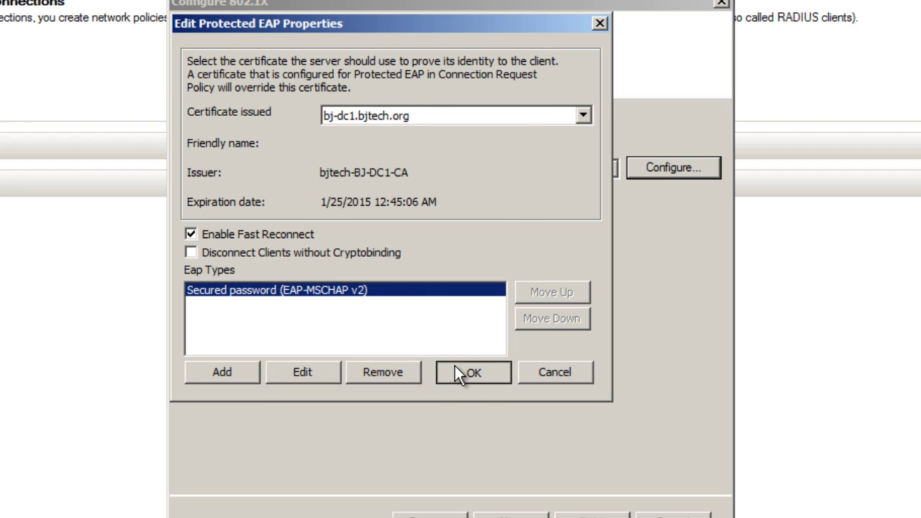
key(Return)
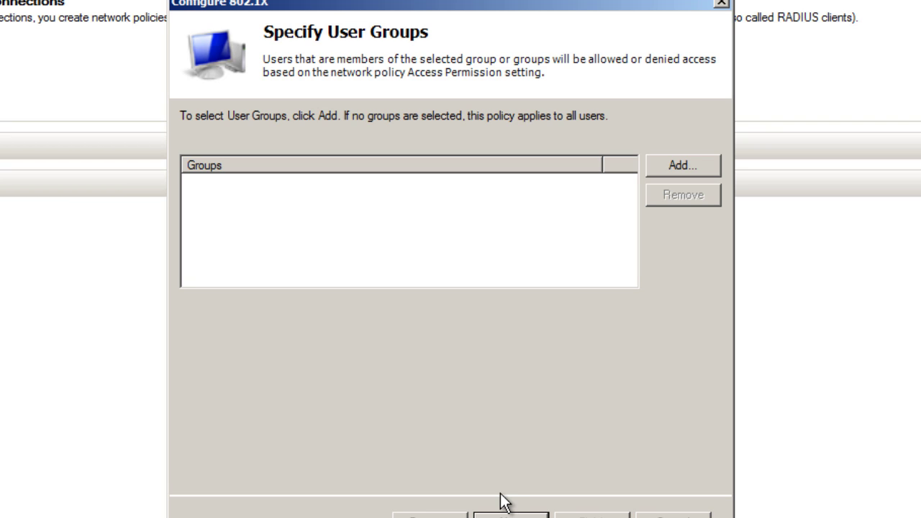
- Add the Domain Users group to the policy's user groups after checking its name
click(673, 160)
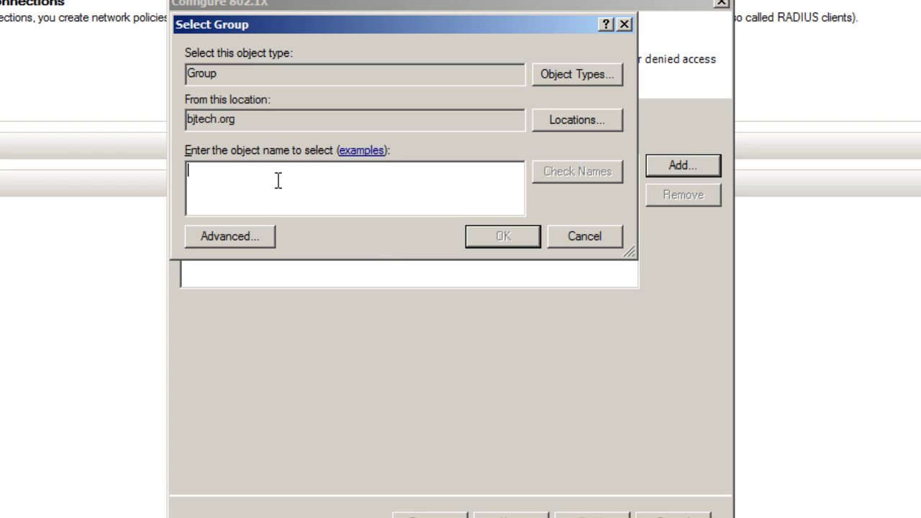
text(domain user)
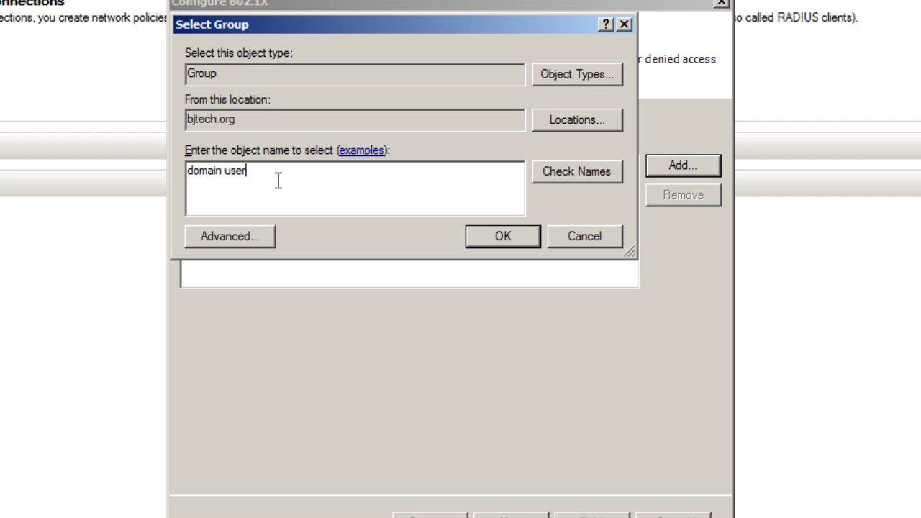
text(s)
click(559, 171)
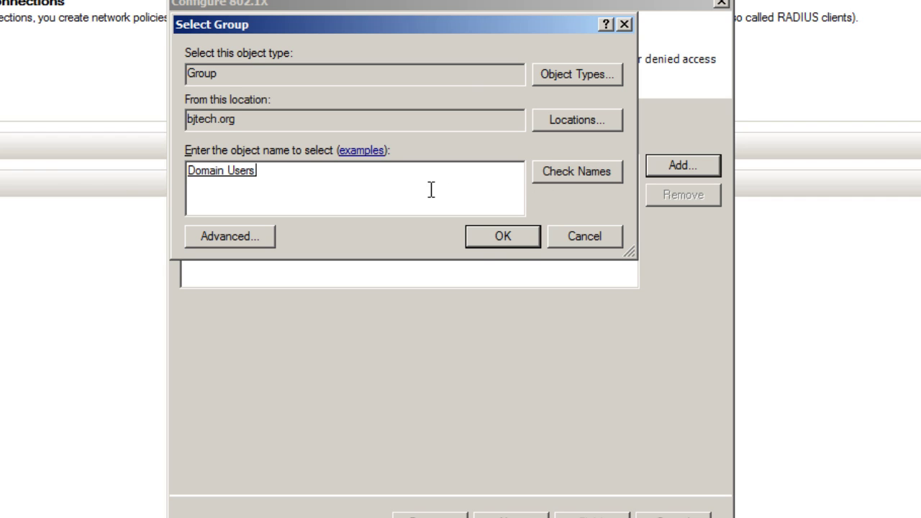
click(503, 237)
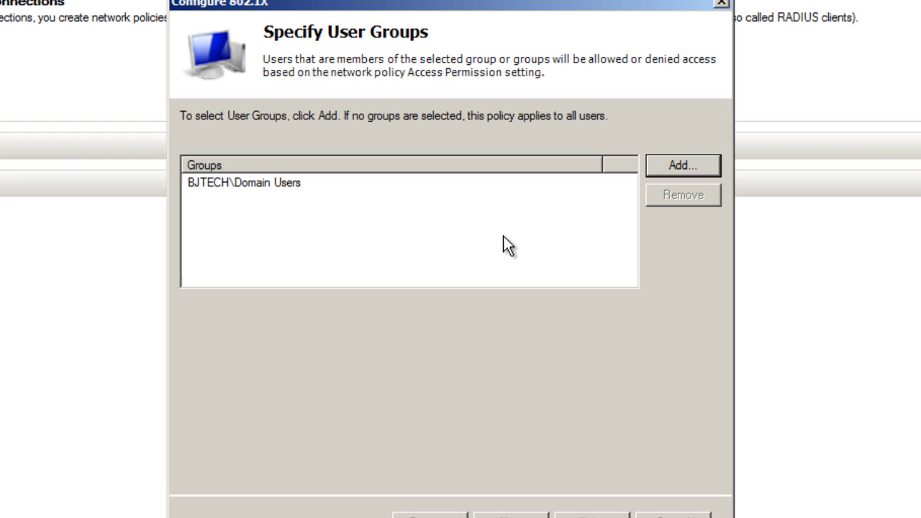
- Add the Domain Admins group to the policy's user groups after checking its name
click(686, 161)
text(domain admins)
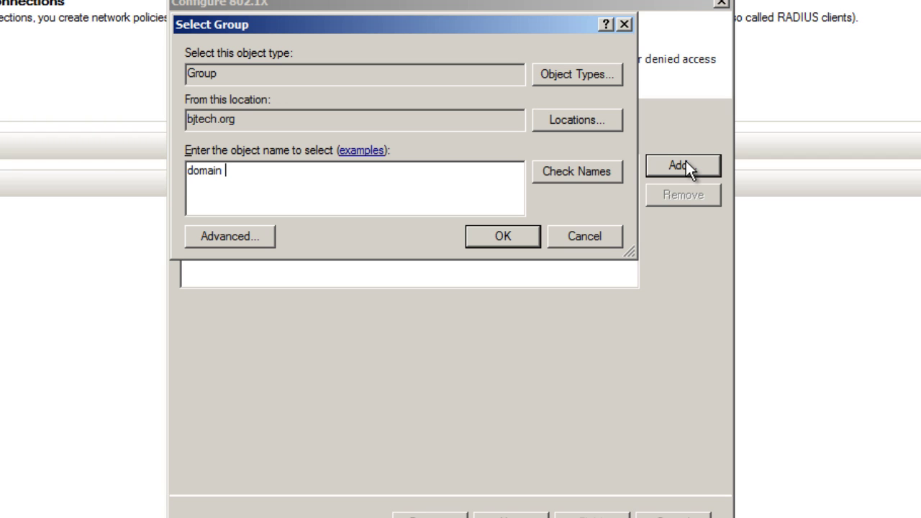
click(592, 171)
click(504, 244)
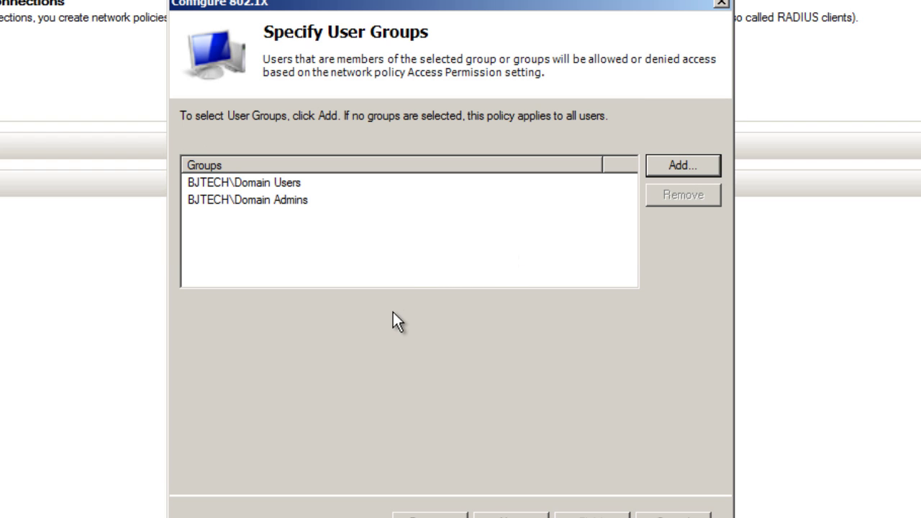
- Continue to the traffic controls and examine the RADIUS standard attributes, including Tunnel-Type
click(511, 515)
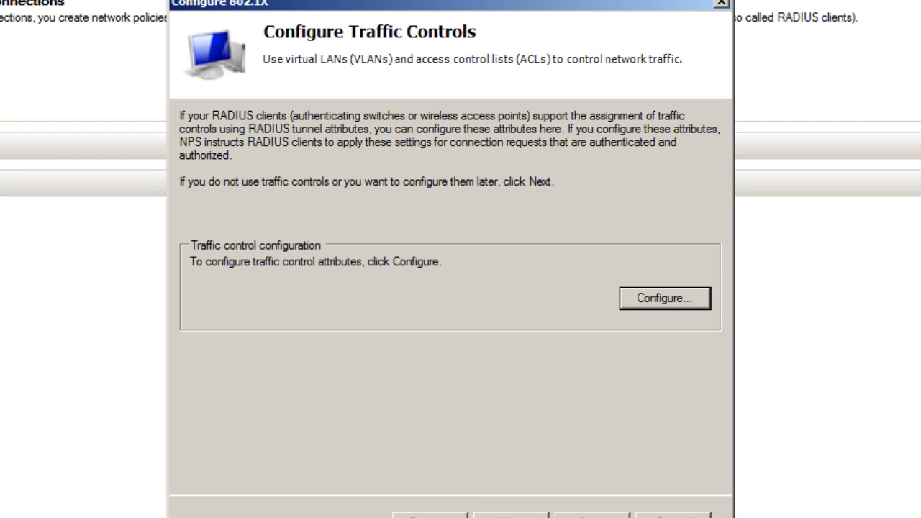
click(663, 296)
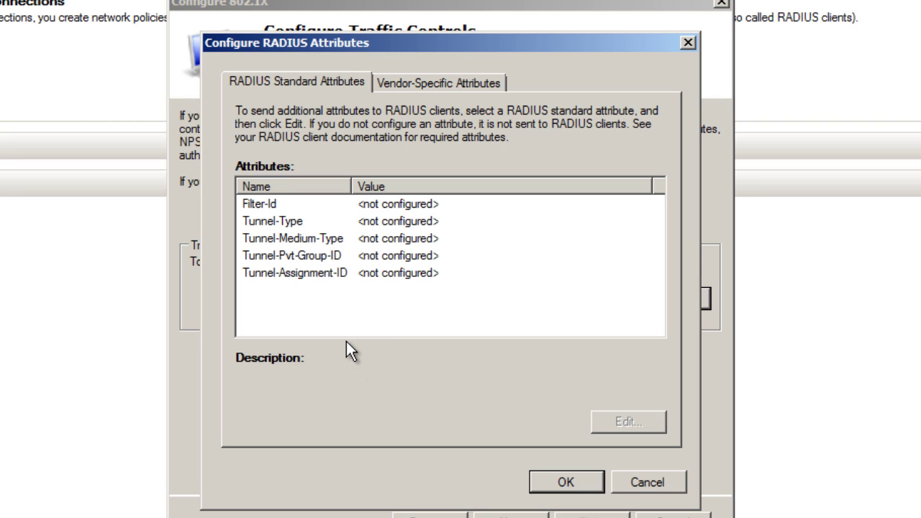
click(405, 225)
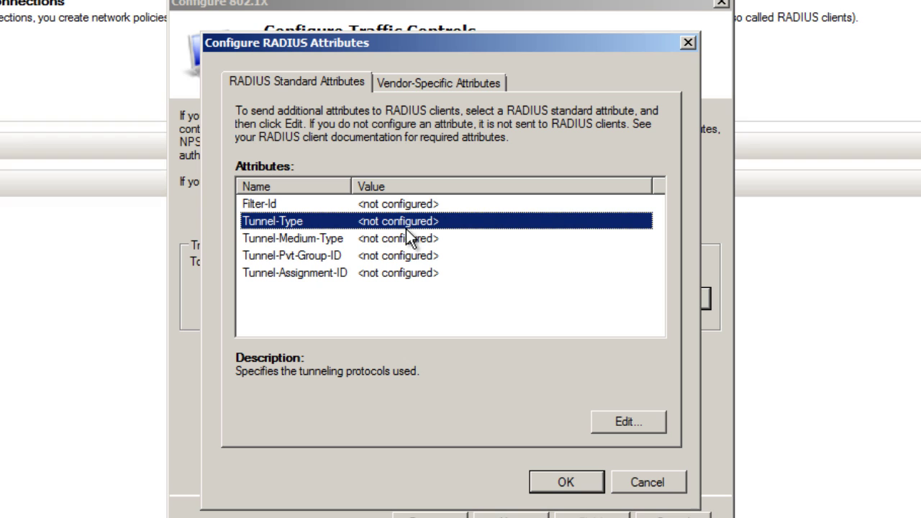
click(569, 487)
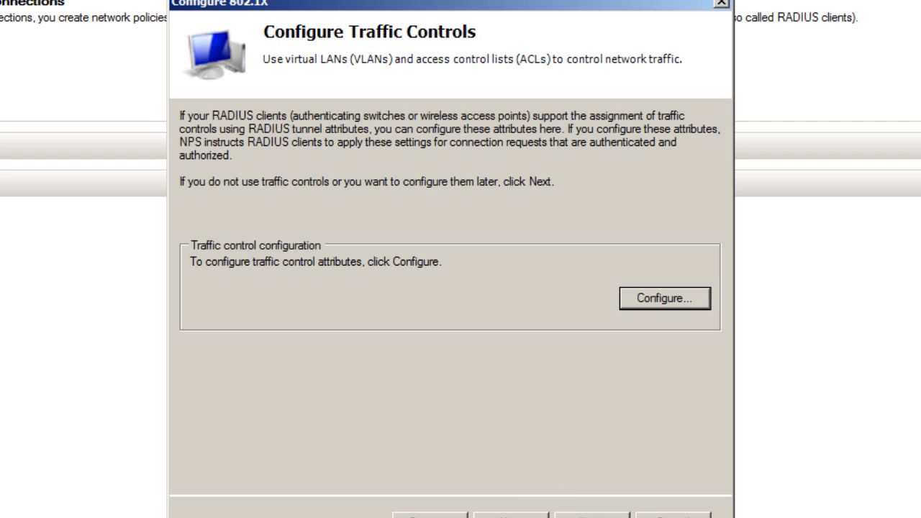
- Proceed past the traffic controls and finish the 802.1X configuration wizard
key(Tab)
key(Tab)
key(Return)
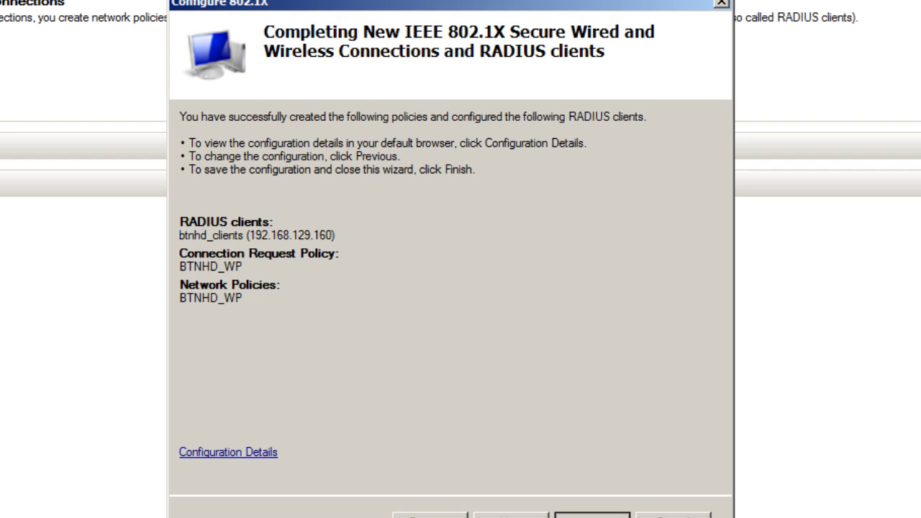
key(Return)
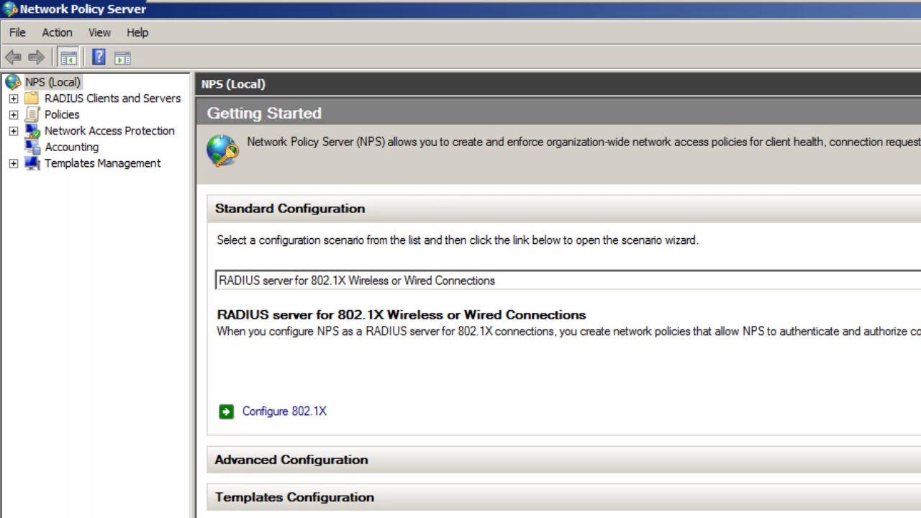
- Open the Services console, fit the Name column to its contents, and maximize the window
click(24, 499)
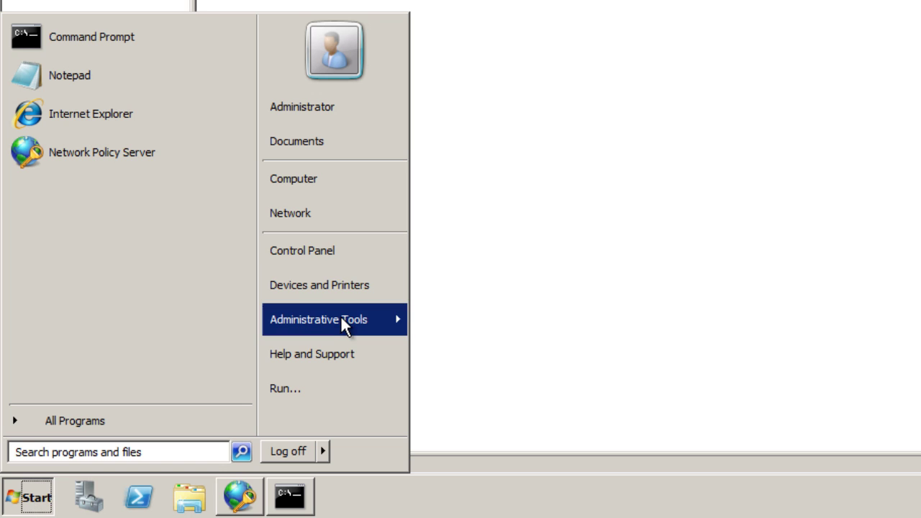
mouse_move(340, 322)
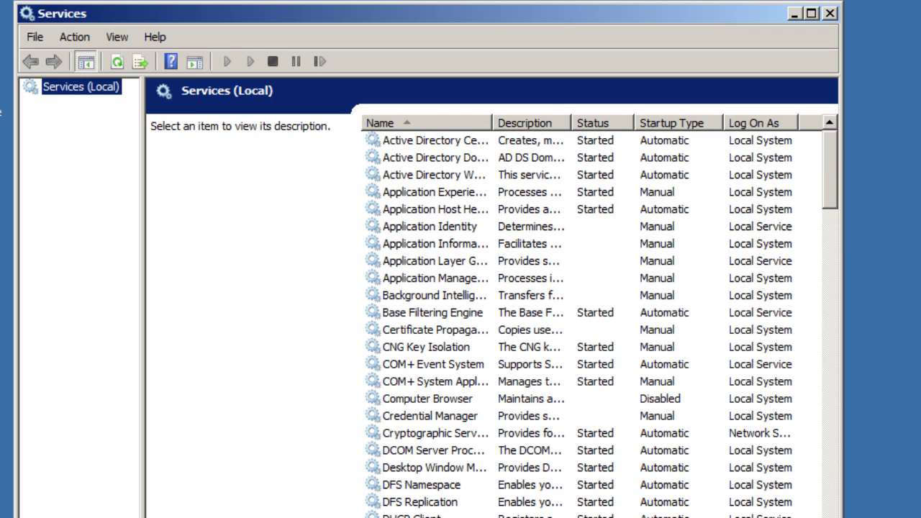
double_click(492, 122)
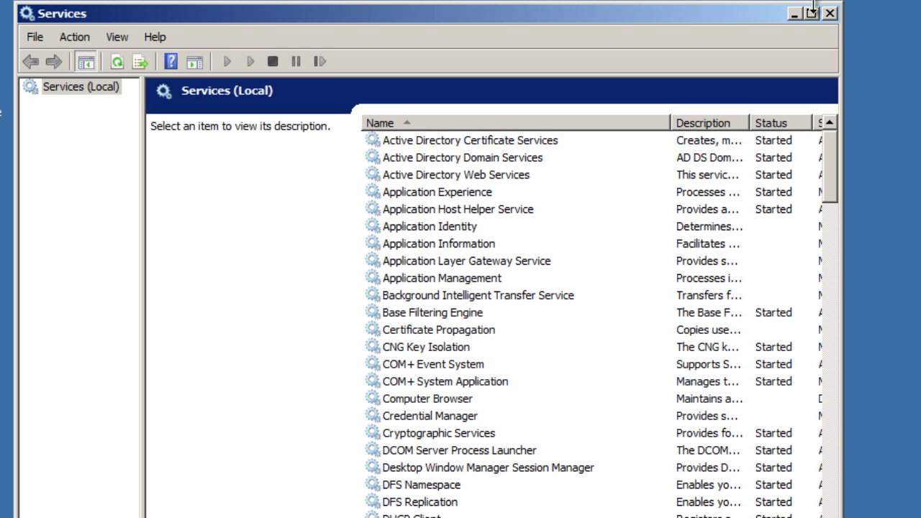
click(811, 13)
- Locate the Network Policy Server service in the services list and check its state
text(disk)
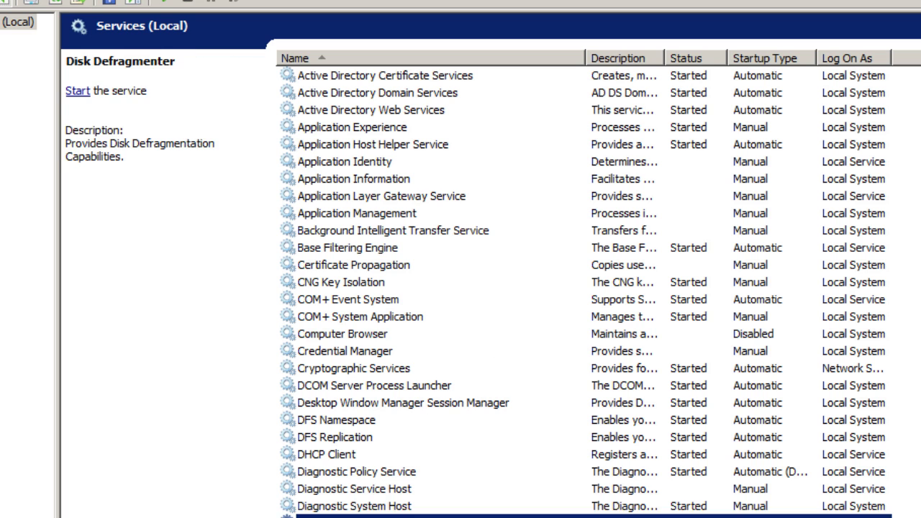
scroll(495, 347, down, 7)
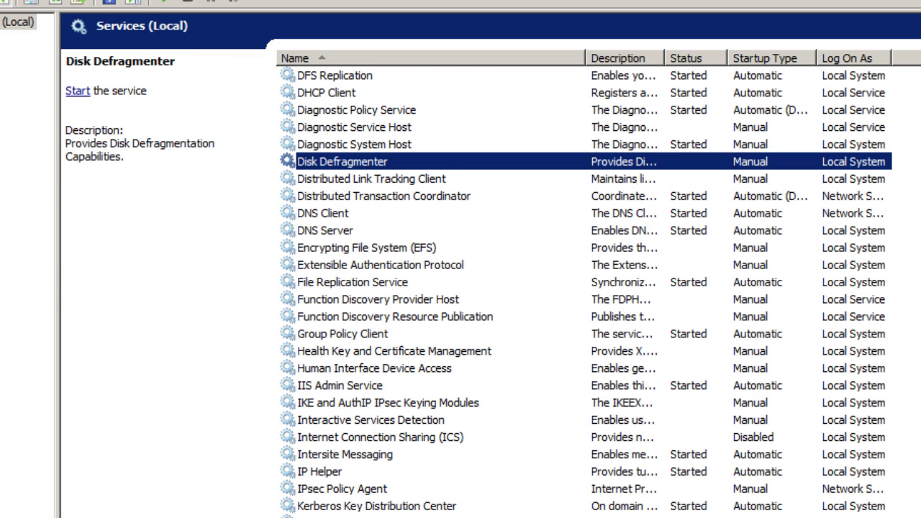
text(network p)
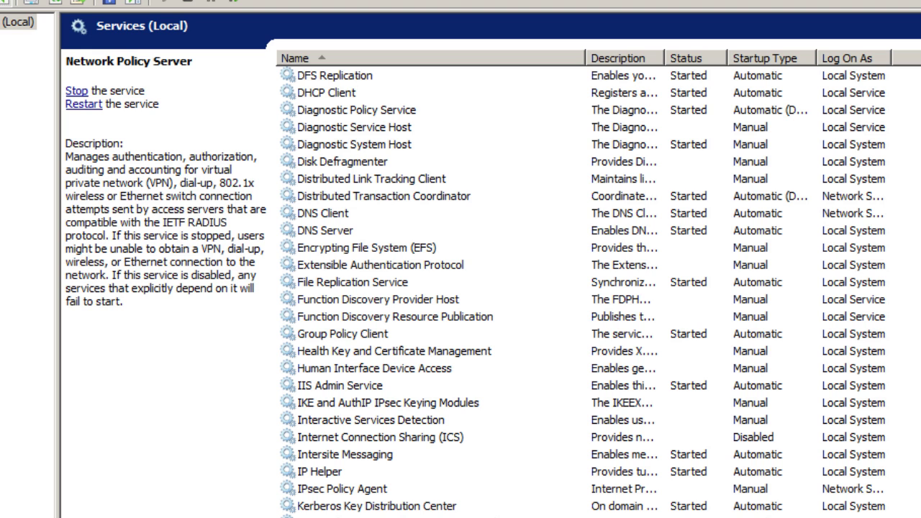
key(alt+a)
key(o)
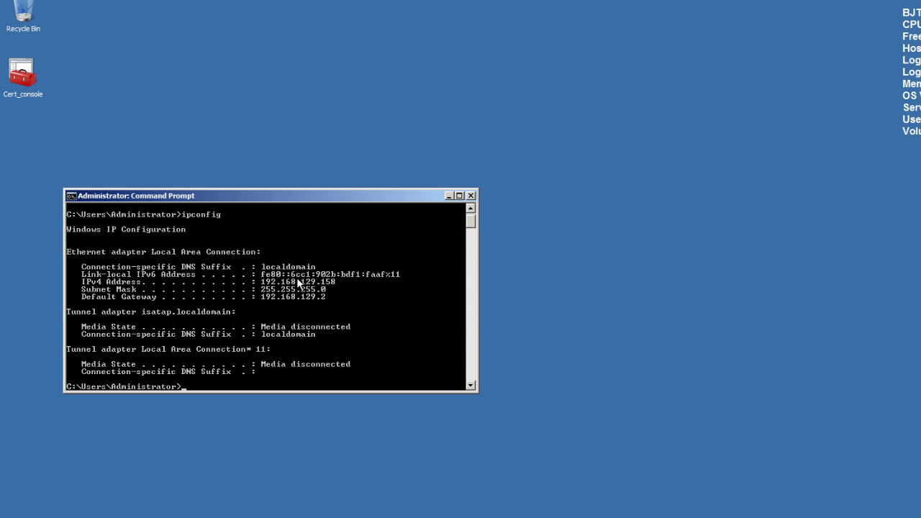
- Close the Command Prompt and reopen Network Policy Server in a maximized window with a wider console tree
text(exit)
key(Return)
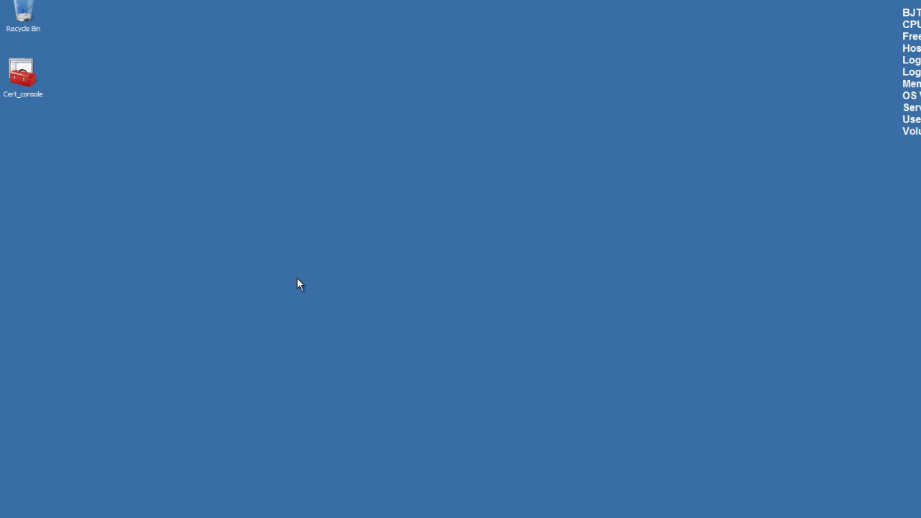
key(super)
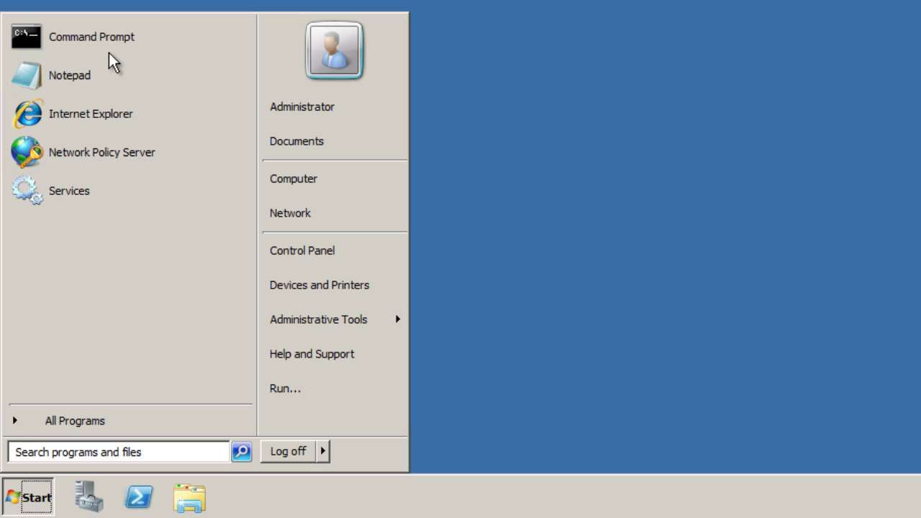
click(106, 159)
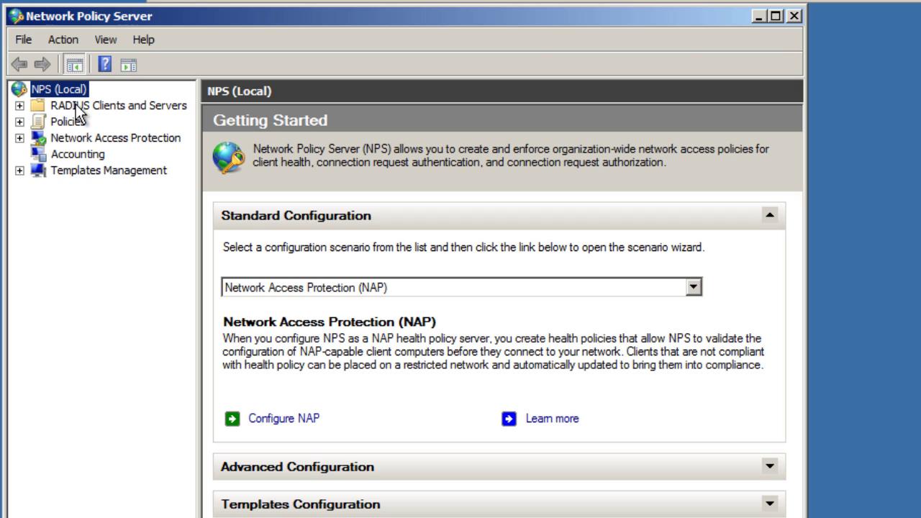
click(775, 15)
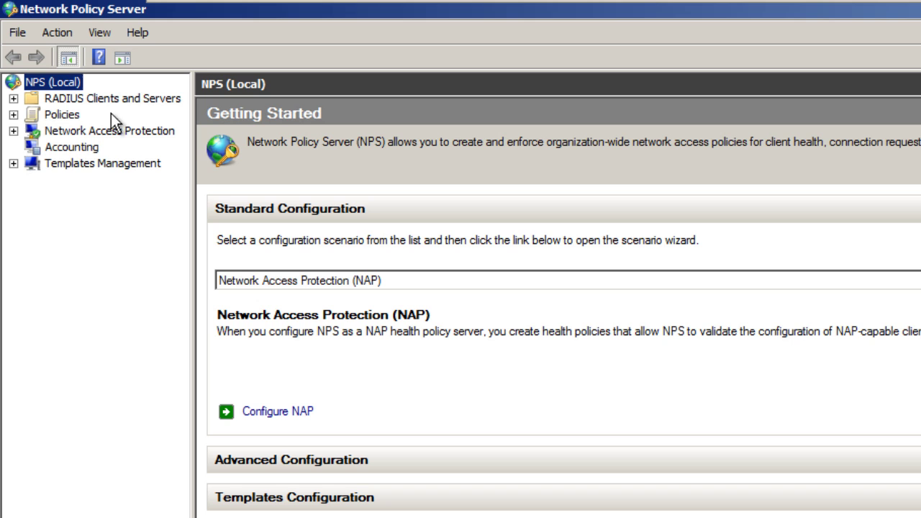
drag(194, 160, 312, 164)
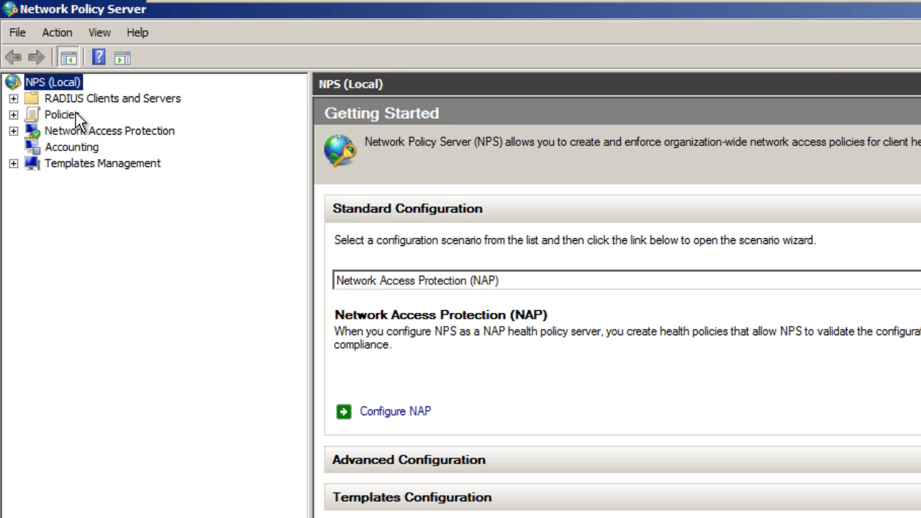
- Show the list of RADIUS clients and select the btnhd_clients entry
click(13, 98)
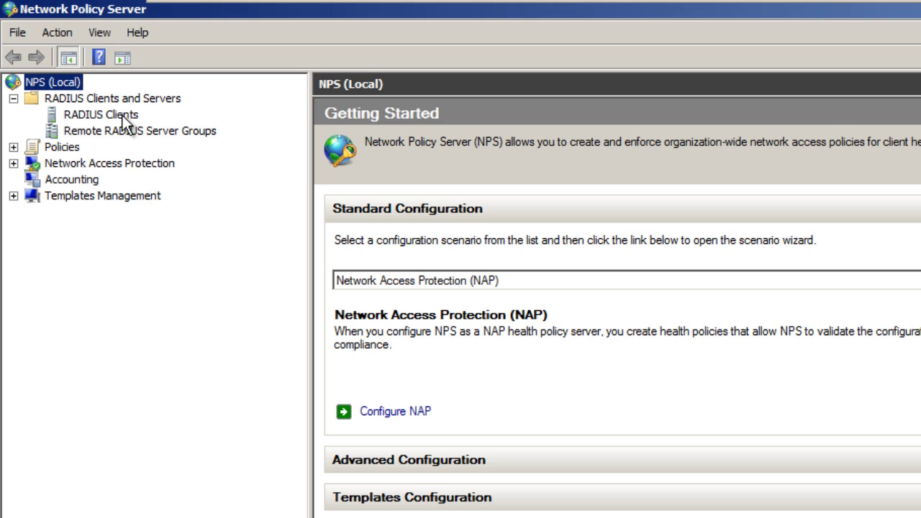
click(122, 115)
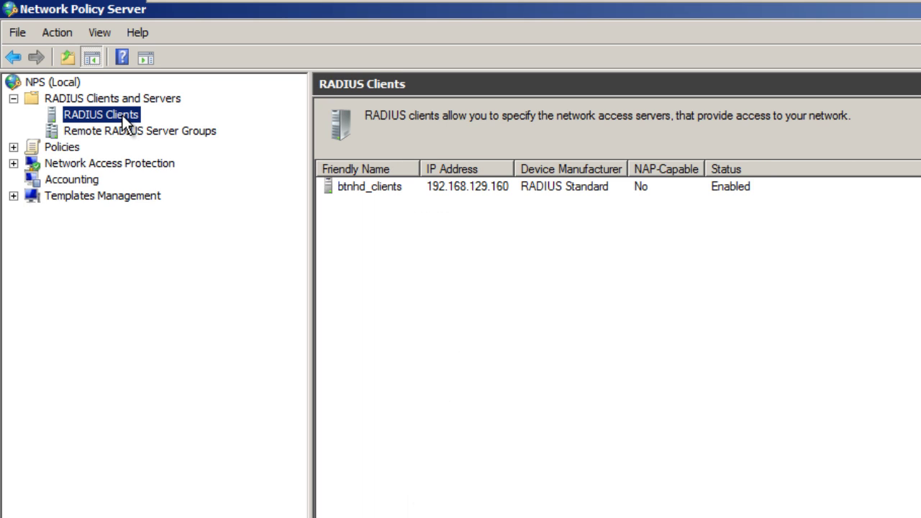
click(367, 187)
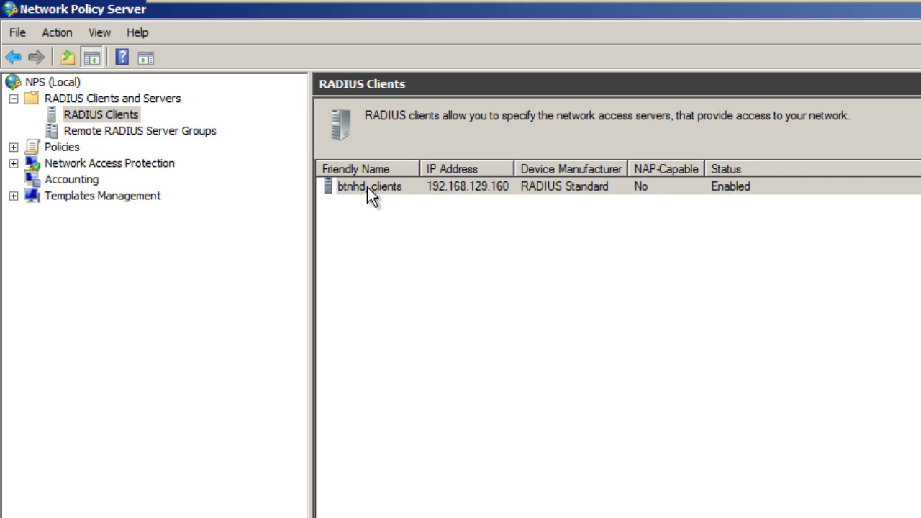
- Widen the IP Address column of the RADIUS clients list, and review the connection request policies and network policies
drag(520, 171, 592, 171)
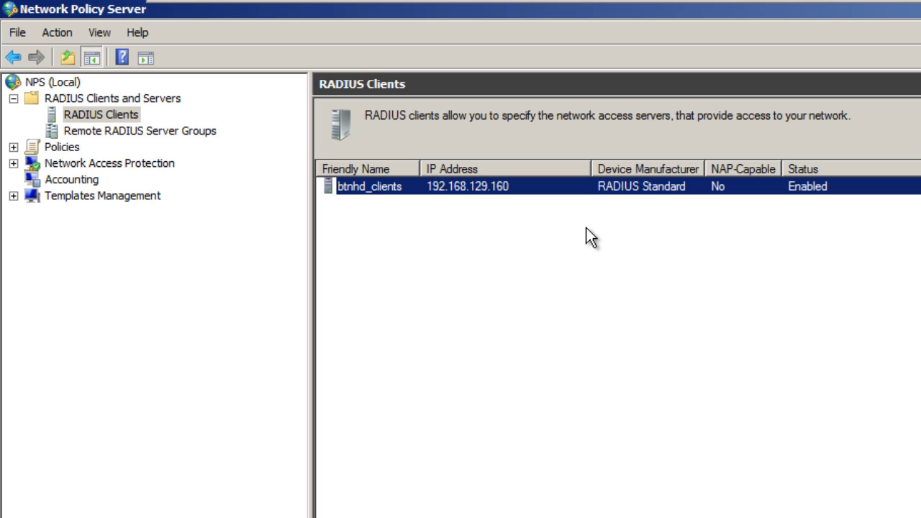
click(13, 146)
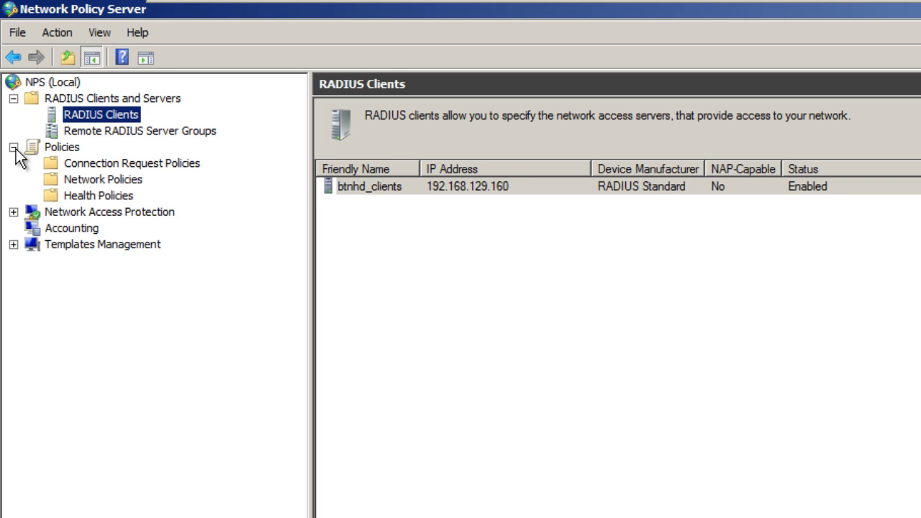
click(152, 167)
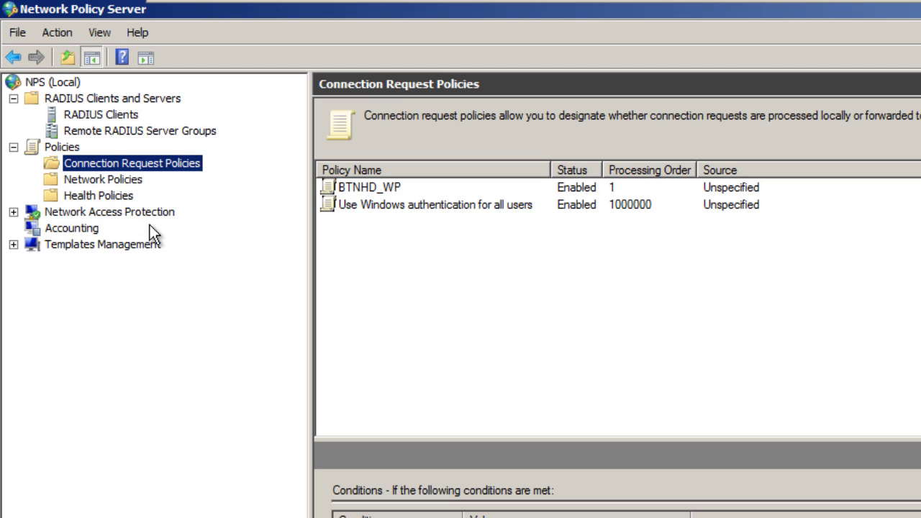
click(123, 181)
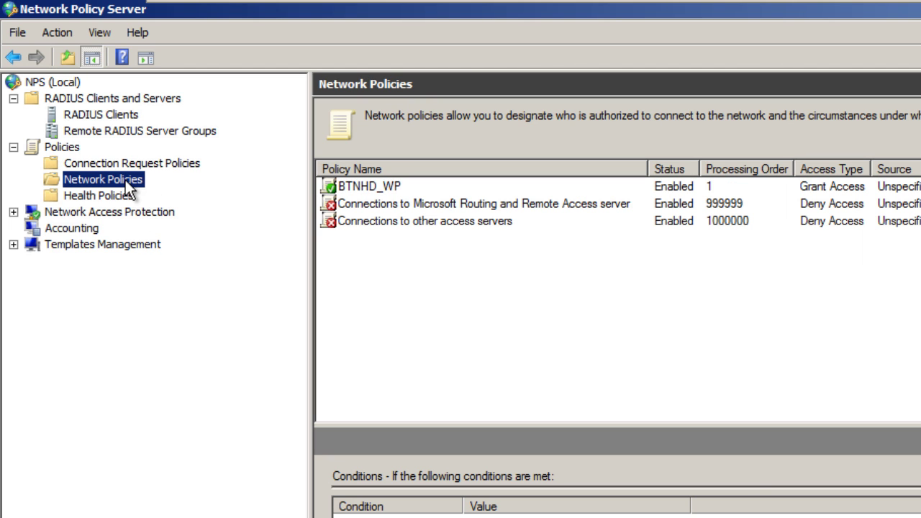
click(138, 162)
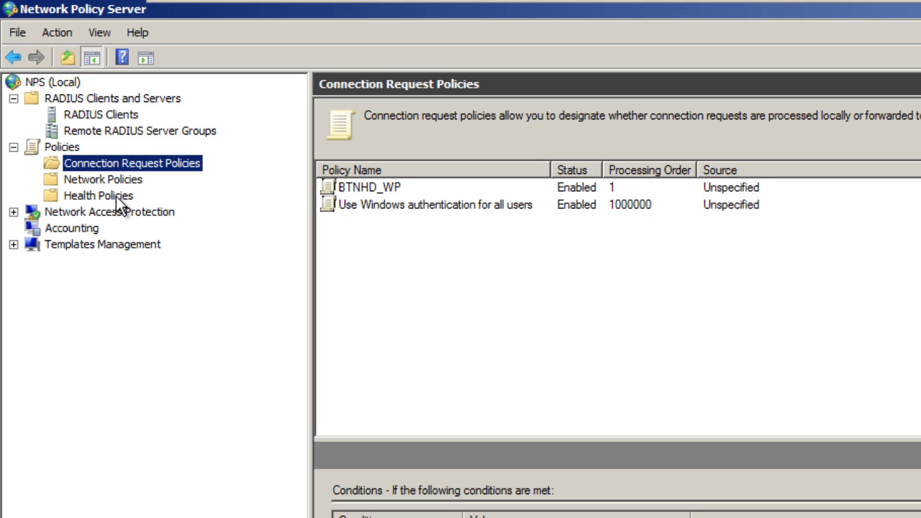
click(121, 180)
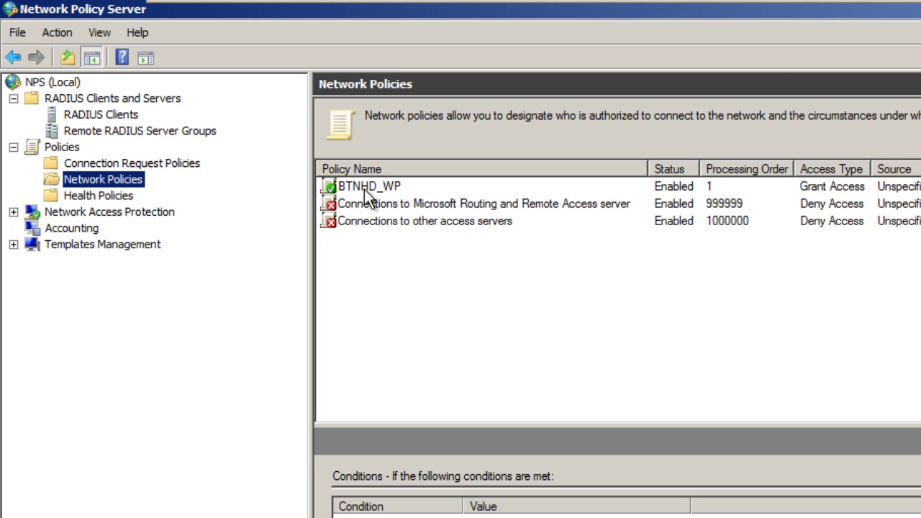
- Open the properties of the BTNHD_WP network policy and show its authentication method constraints
click(397, 190)
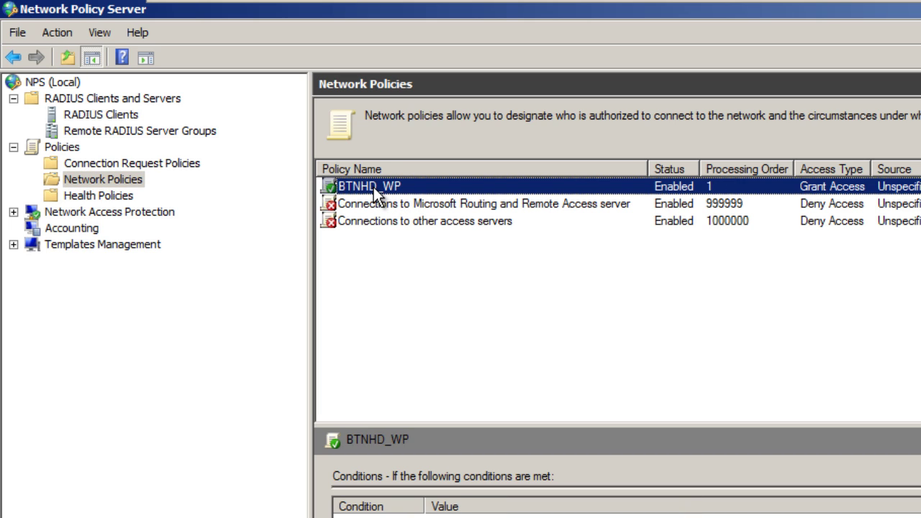
right_click(374, 187)
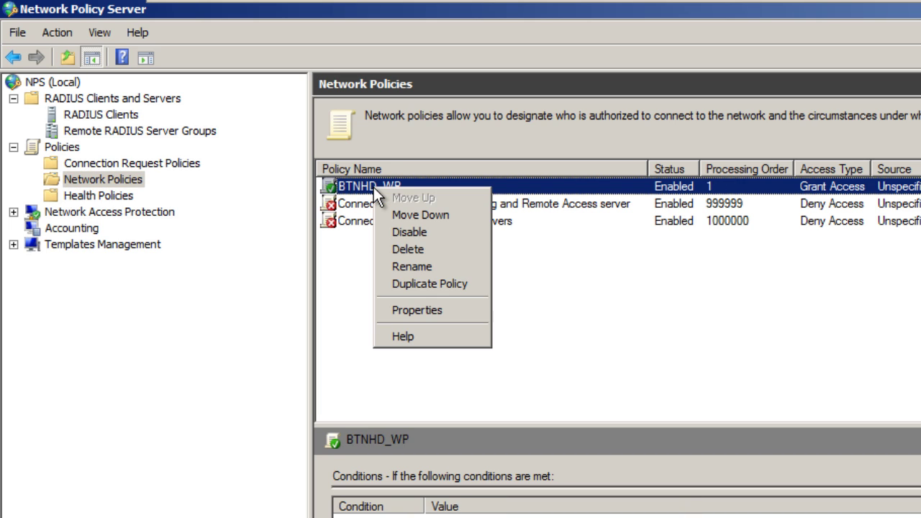
click(456, 310)
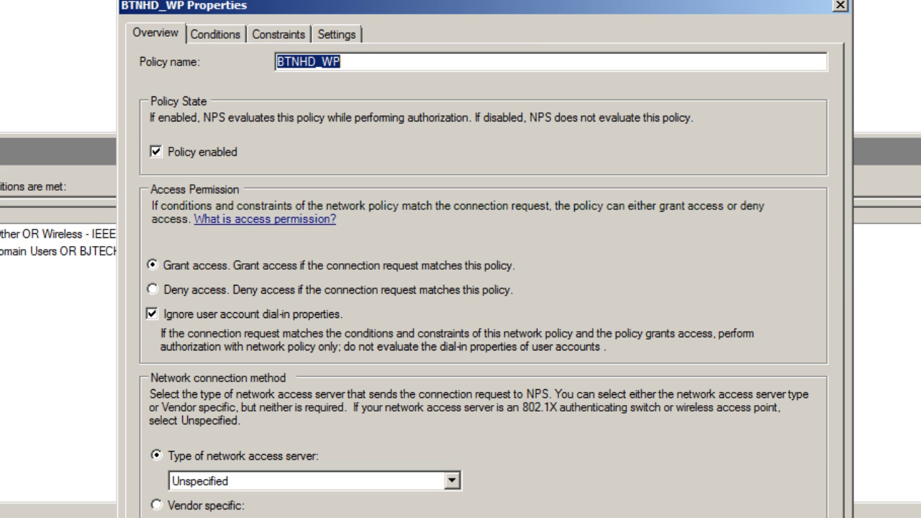
click(291, 35)
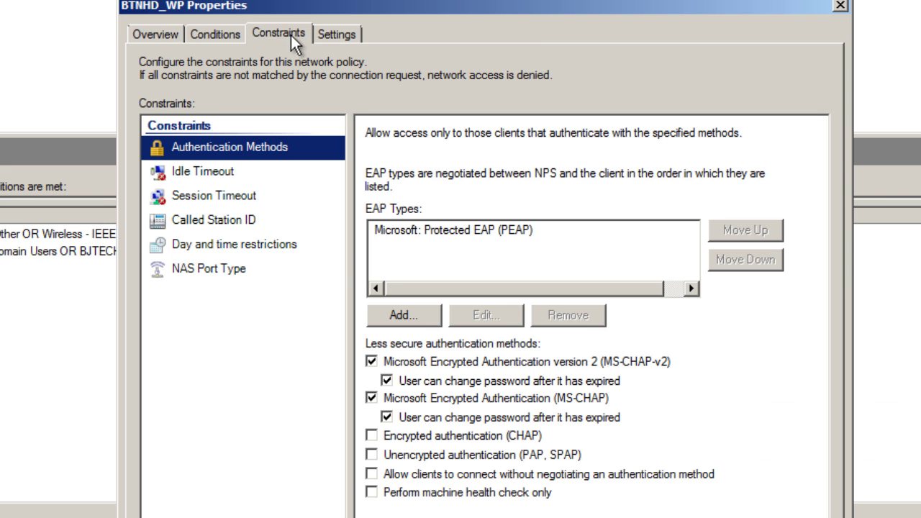
- Enable encrypted authentication (CHAP), unencrypted authentication (PAP, SPAP) and connecting without negotiating an authentication method for the policy
click(342, 436)
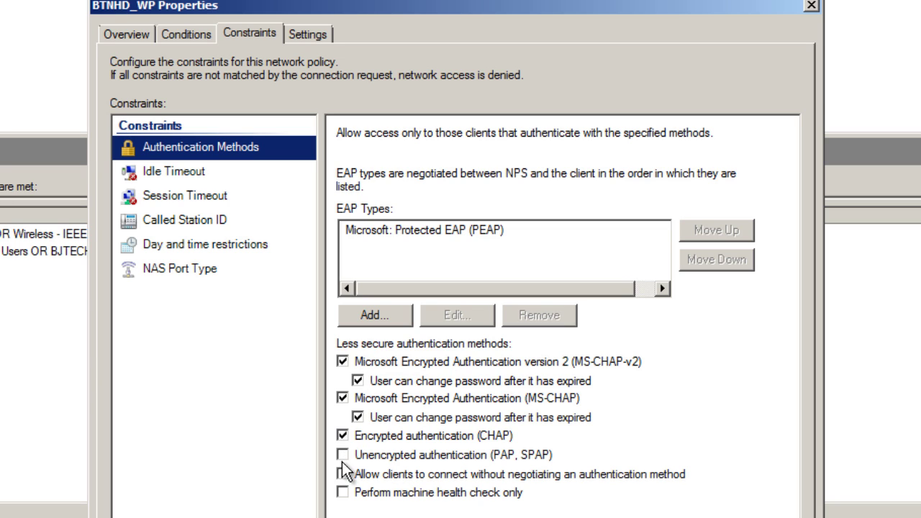
click(342, 455)
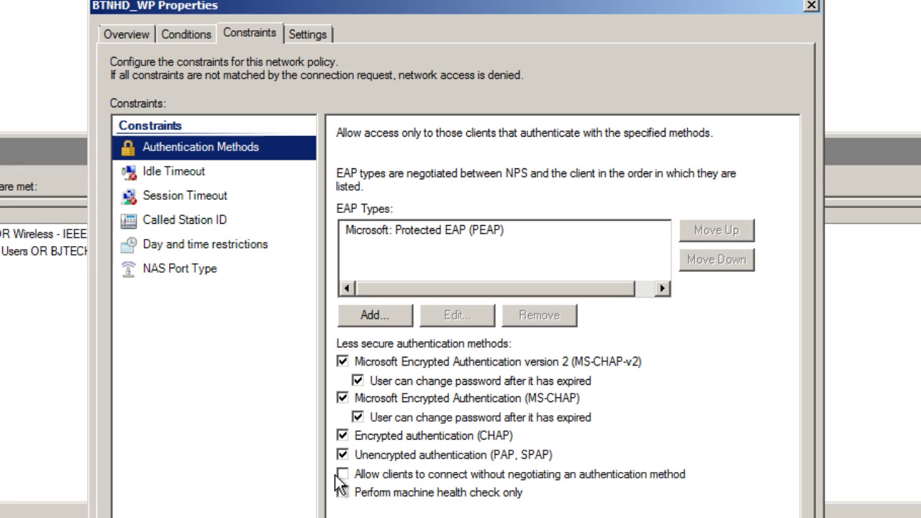
click(343, 474)
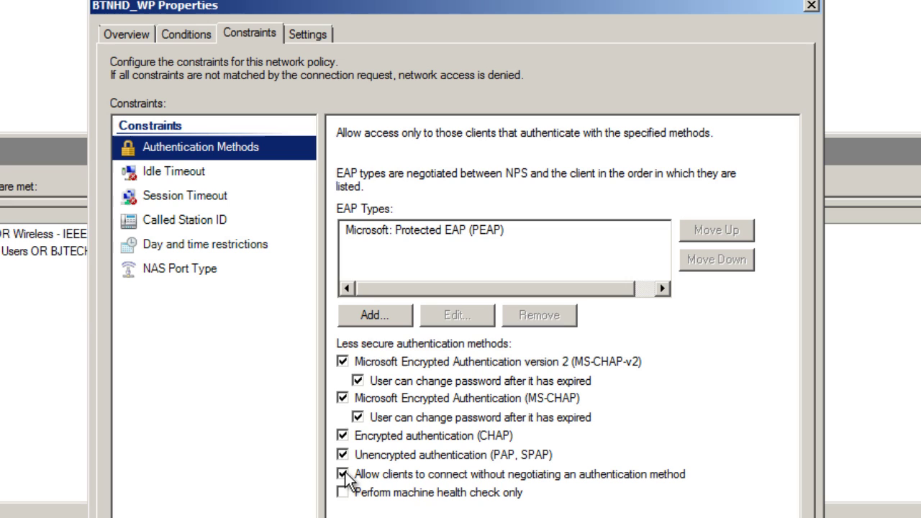
click(342, 475)
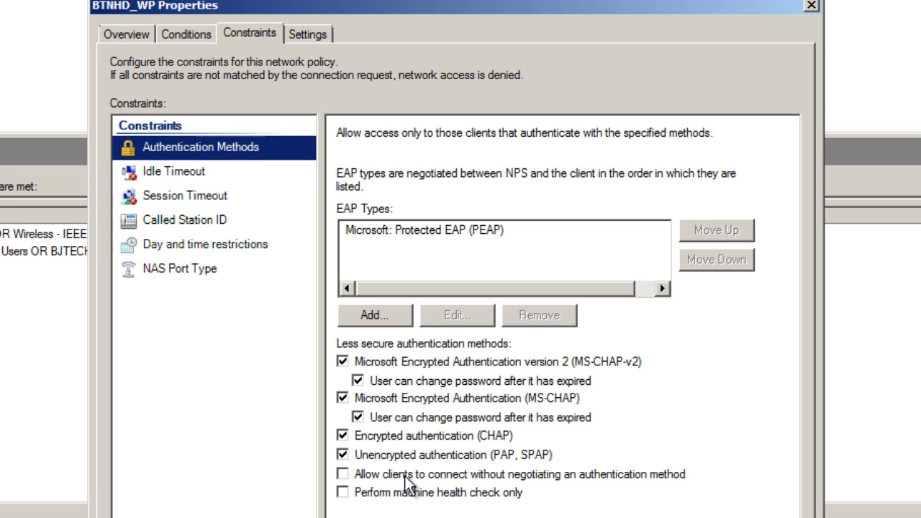
click(341, 455)
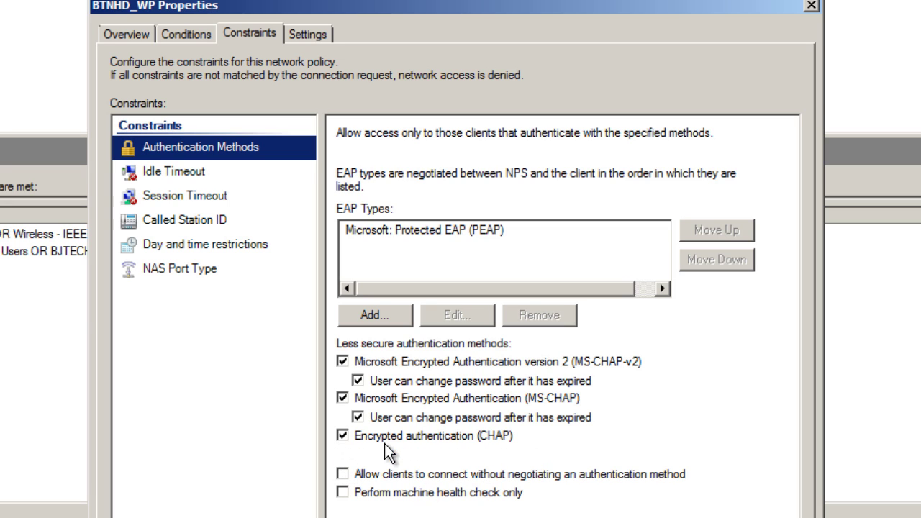
click(343, 436)
click(343, 436)
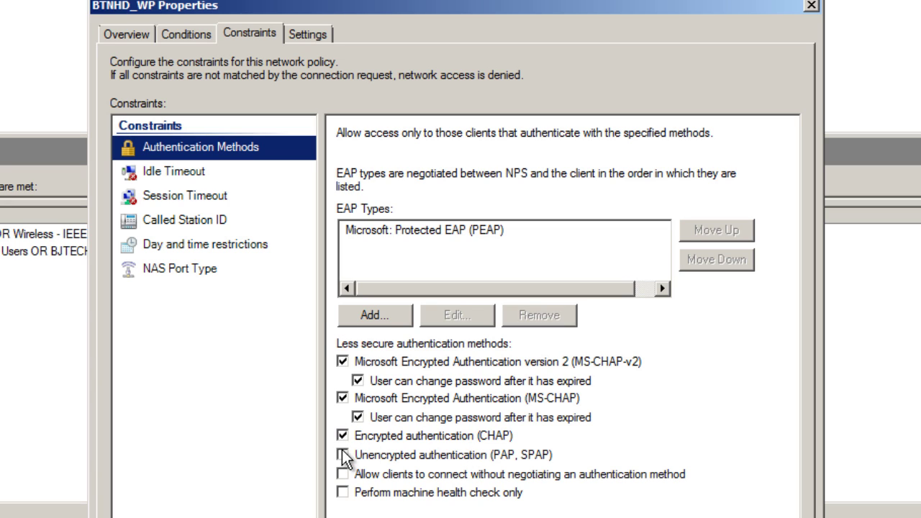
click(343, 455)
click(343, 474)
- Restrict the policy's encryption settings to strongest encryption (MPPE 128-bit) only
click(306, 32)
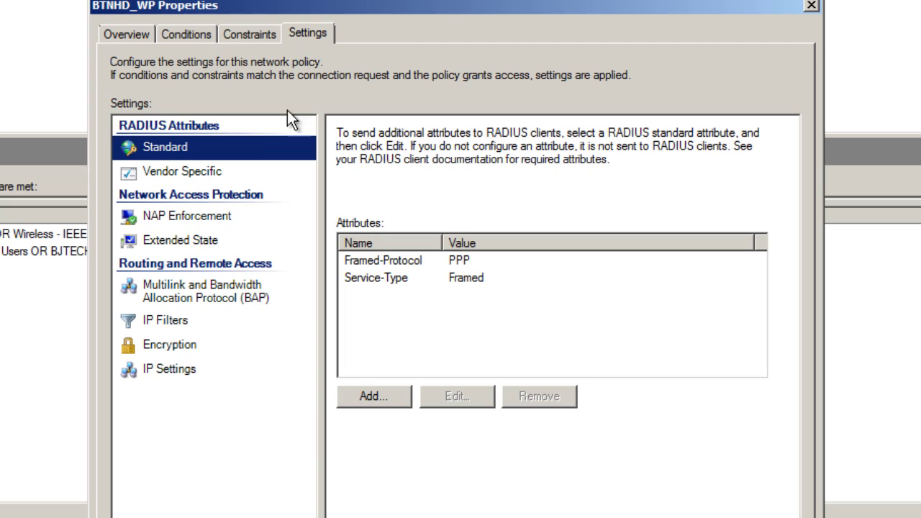
click(189, 345)
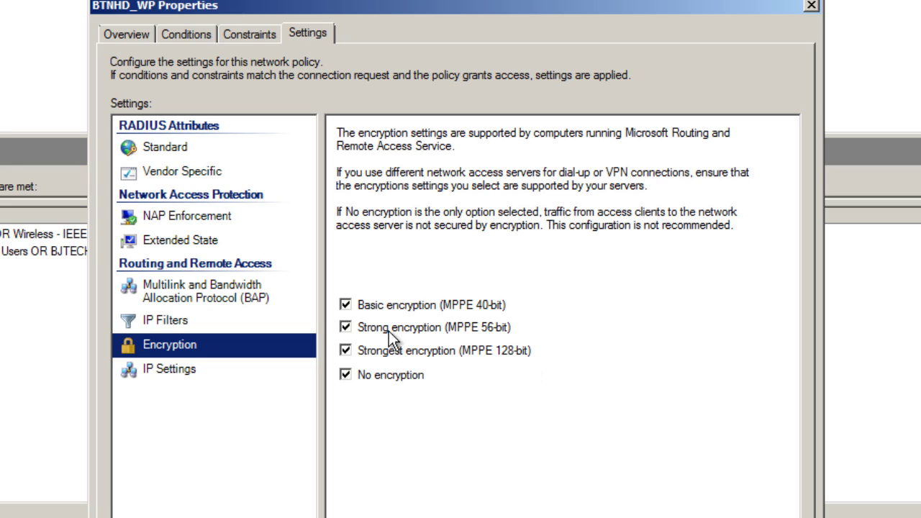
click(346, 328)
click(346, 305)
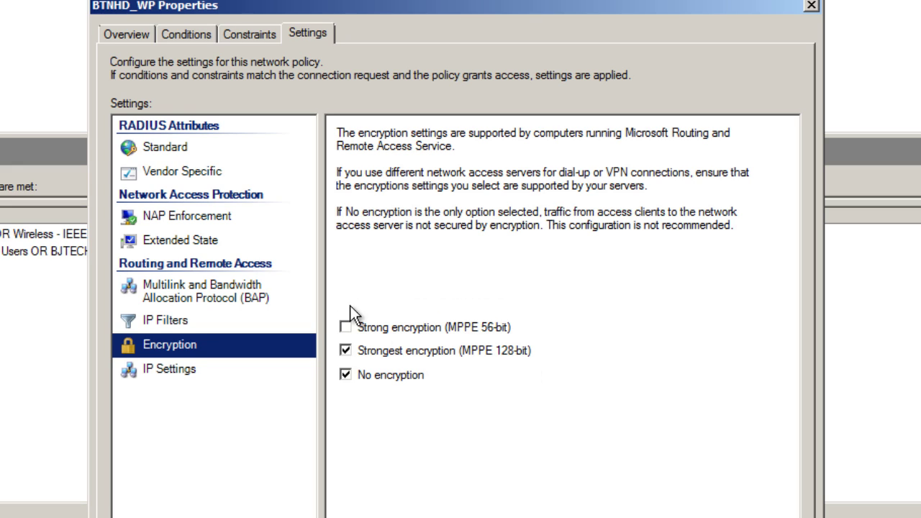
click(343, 376)
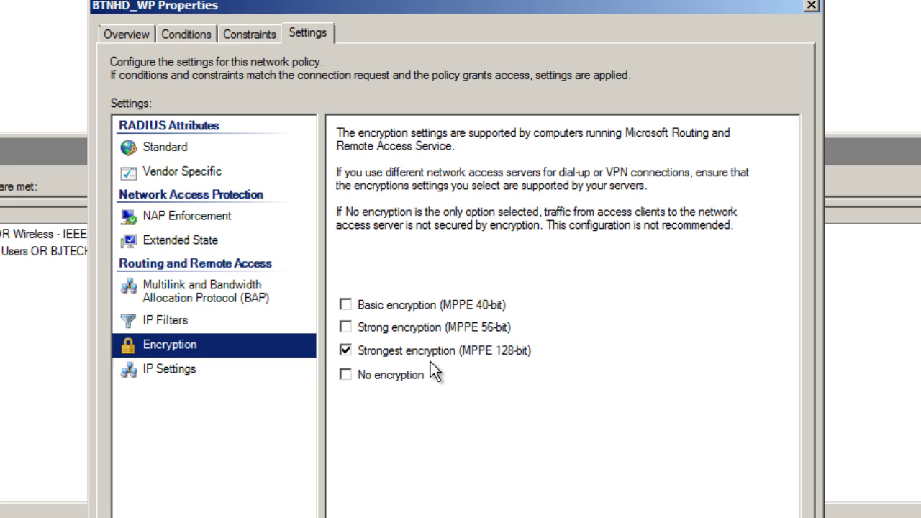
- Re-enable basic encryption (MPPE 40-bit) and no encryption for the policy
click(347, 305)
click(346, 375)
- Review the policy's IP filters, Multilink and BAP, extended state, NAP enforcement, vendor-specific and standard RADIUS attribute settings
click(181, 321)
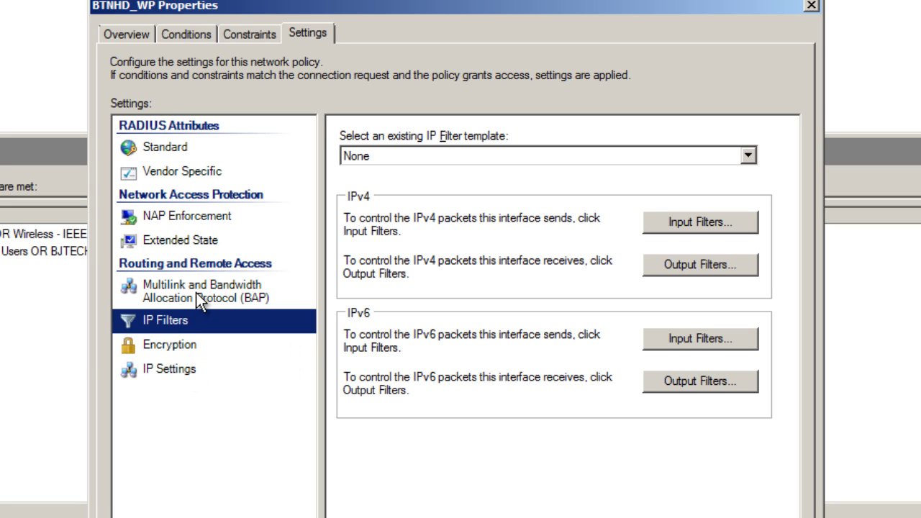
click(201, 282)
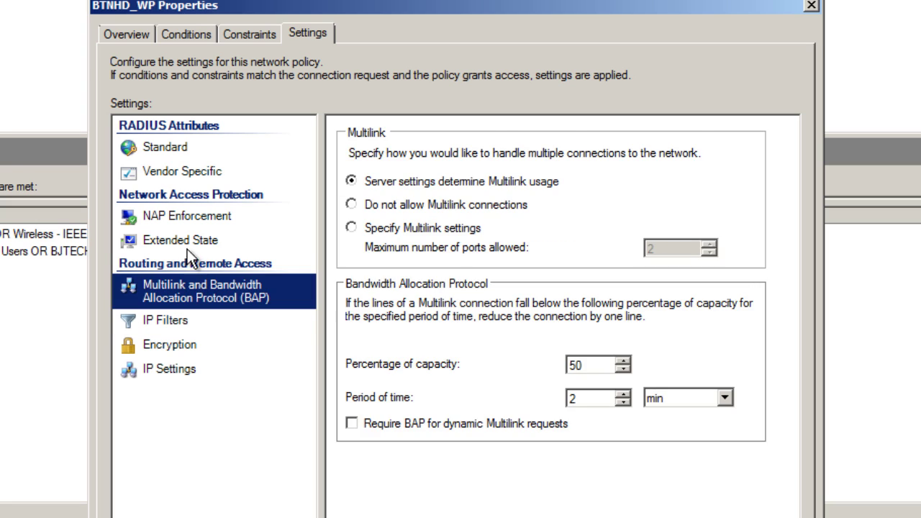
click(189, 243)
click(198, 217)
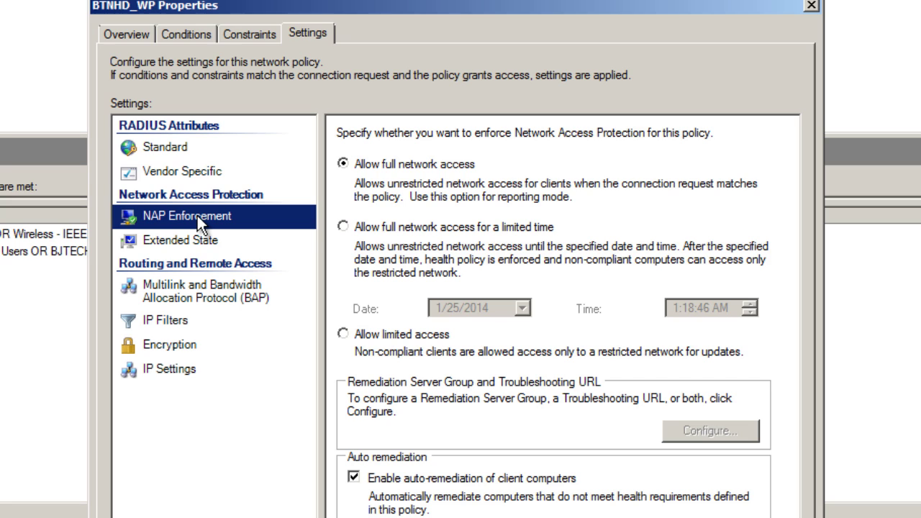
click(203, 173)
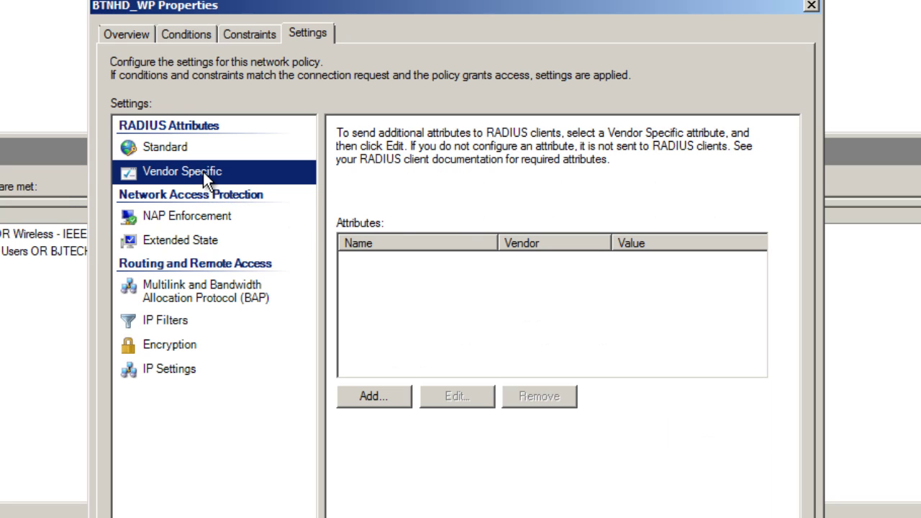
click(180, 147)
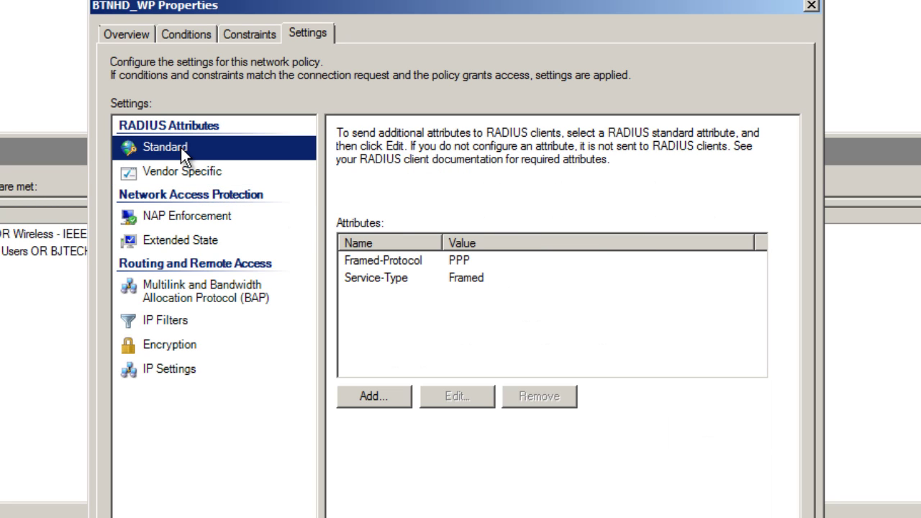